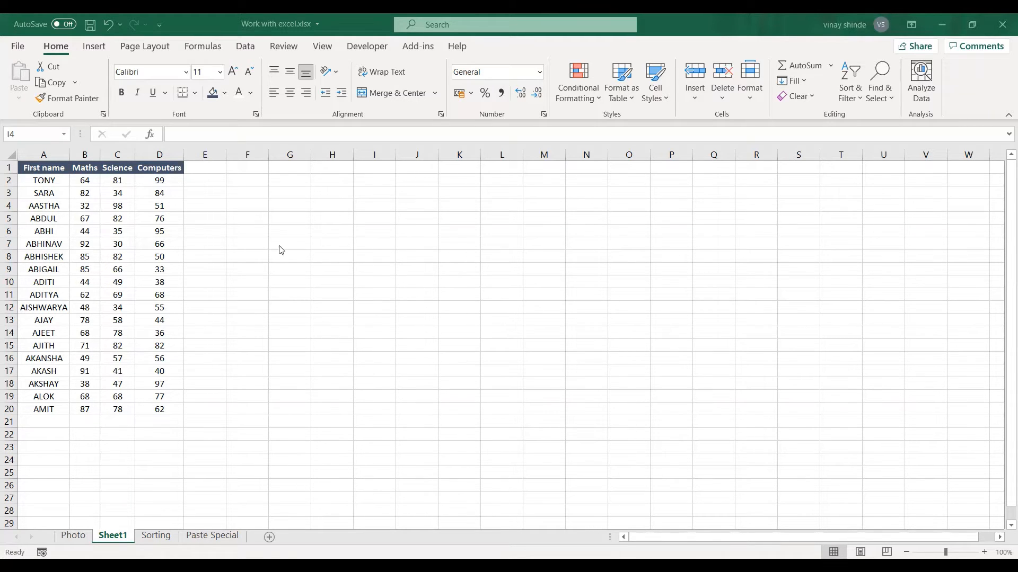
pyautogui.click(361, 200)
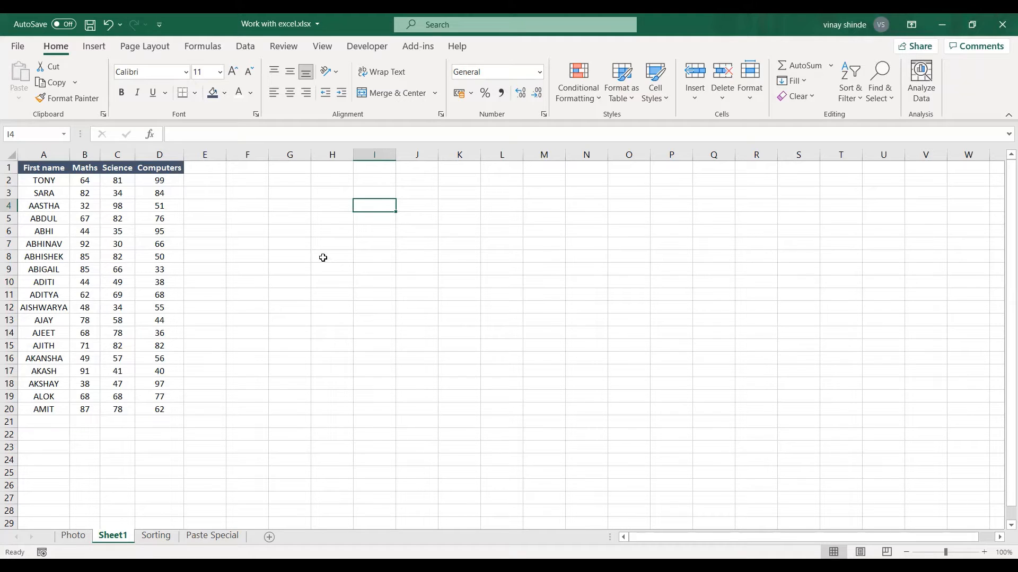
pyautogui.click(261, 256)
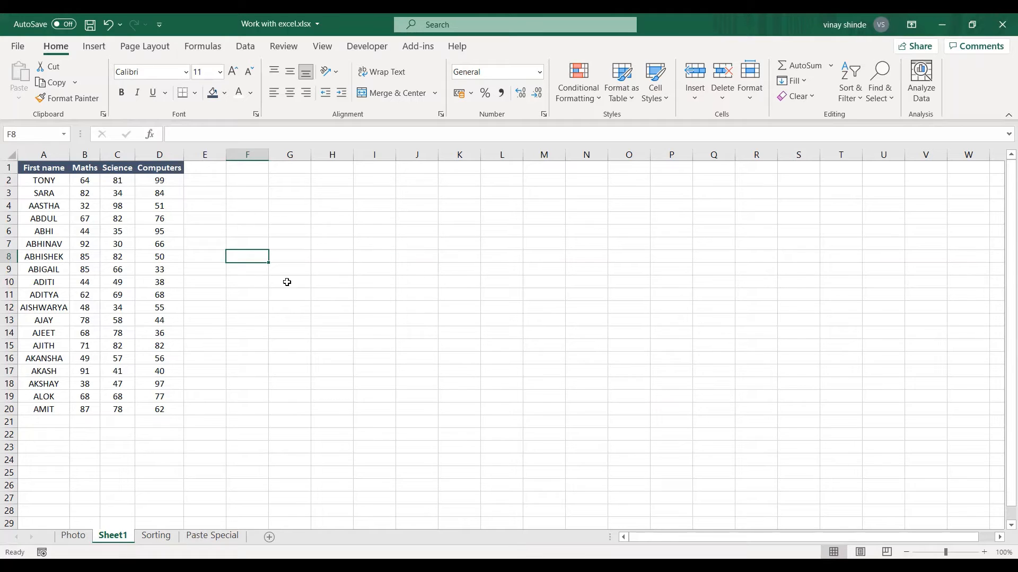
pyautogui.click(161, 231)
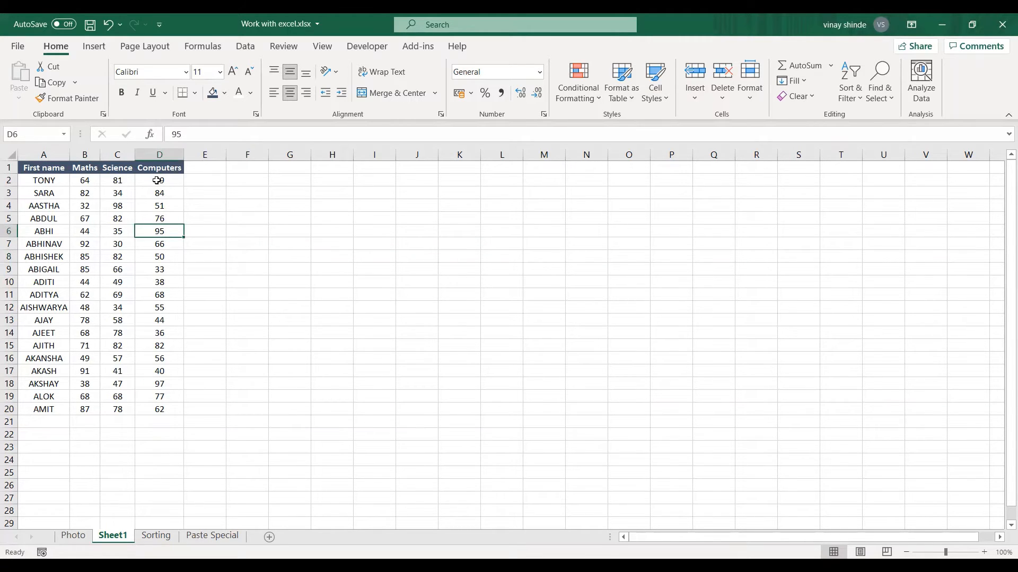
pyautogui.click(156, 180)
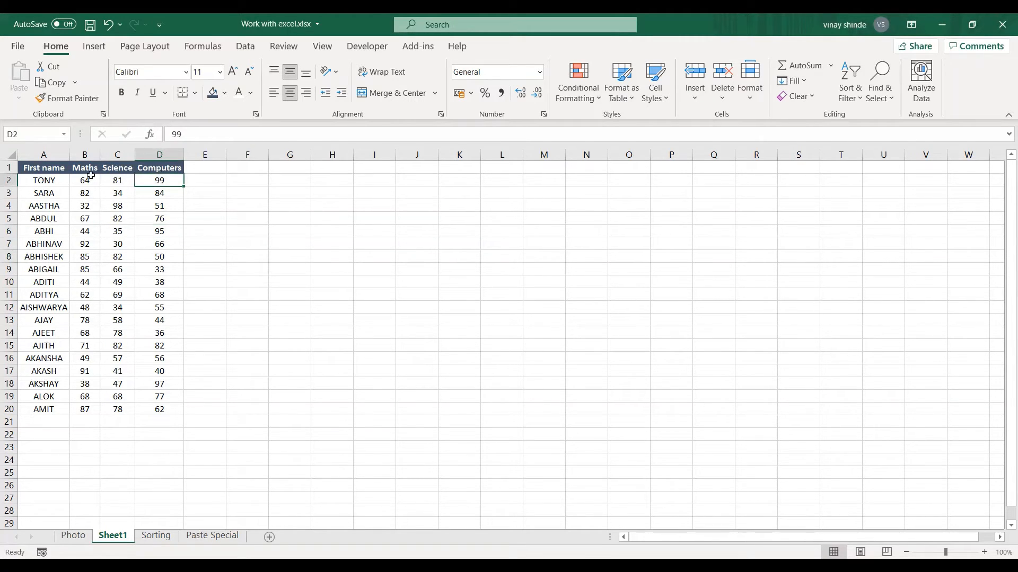
# Total the Maths, Science and Computers marks in E2 with =SUM(B2:D2) and fill the formula down to E20
pyautogui.click(202, 182)
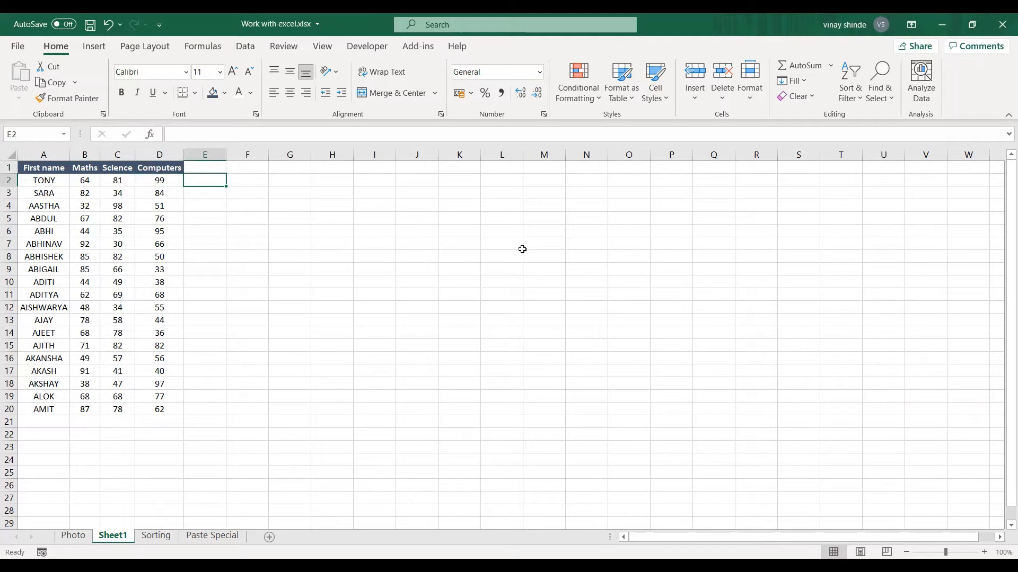
pyautogui.write('=s')
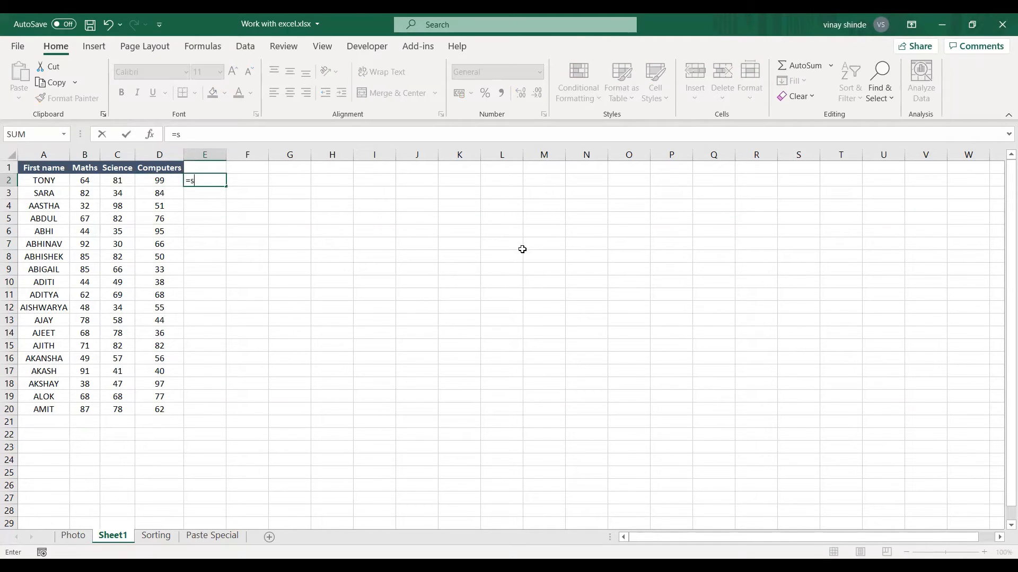
pyautogui.write('um(')
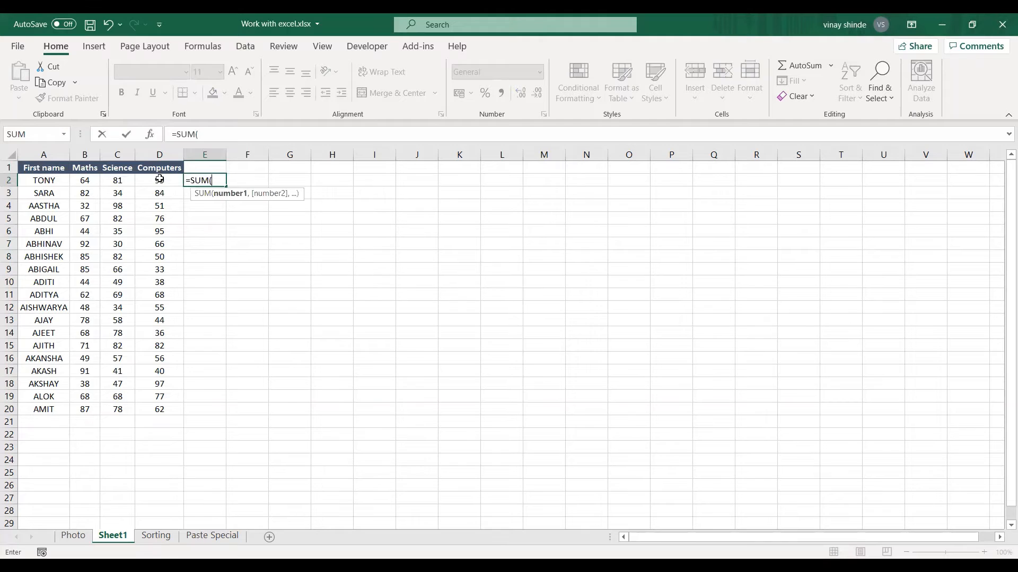
pyautogui.click(159, 180)
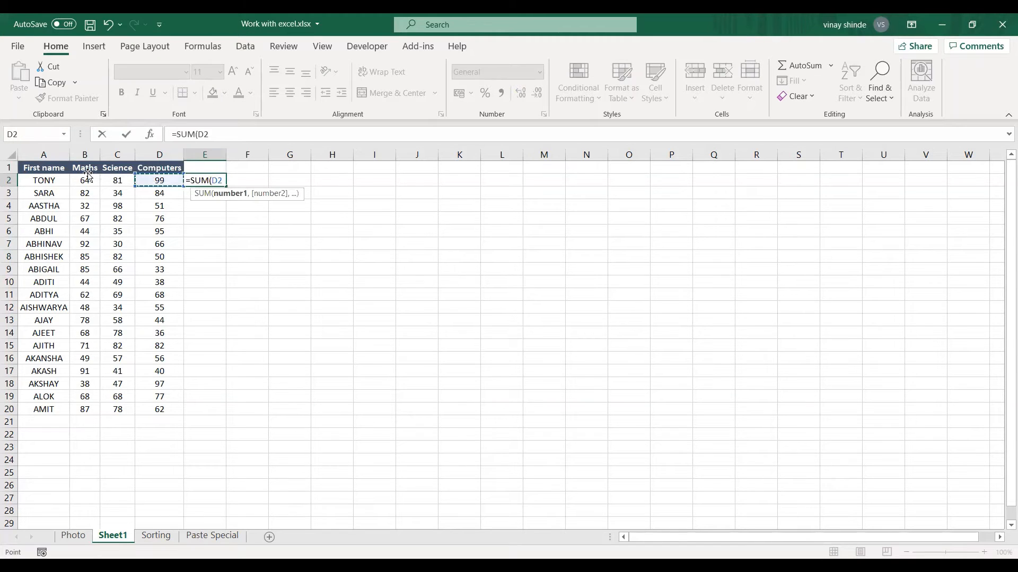
pyautogui.keyDown('shift'); pyautogui.click(88, 180); pyautogui.keyUp('shift')
pyautogui.press('Return')
pyautogui.click(222, 185)
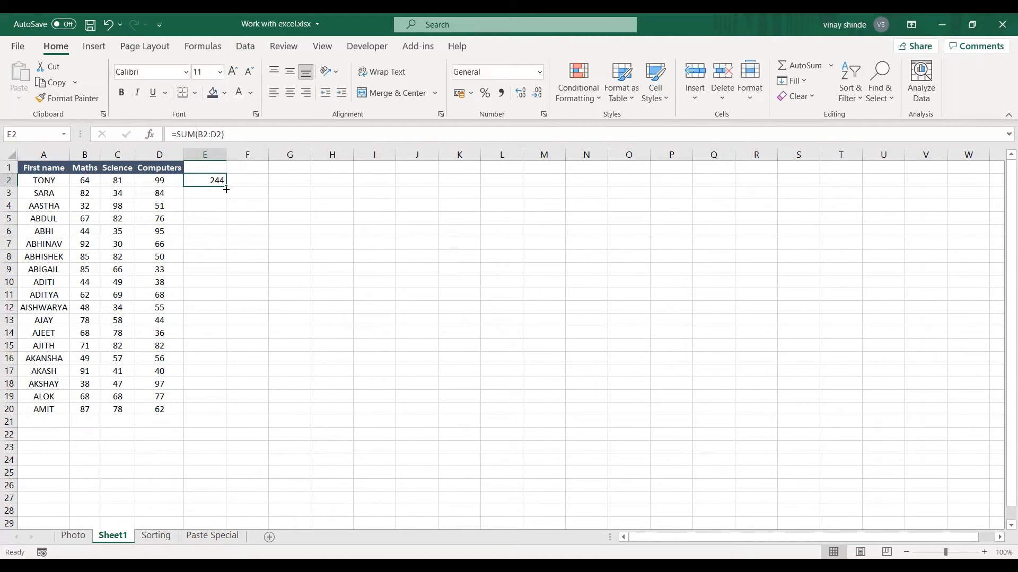
pyautogui.doubleClick(226, 189)
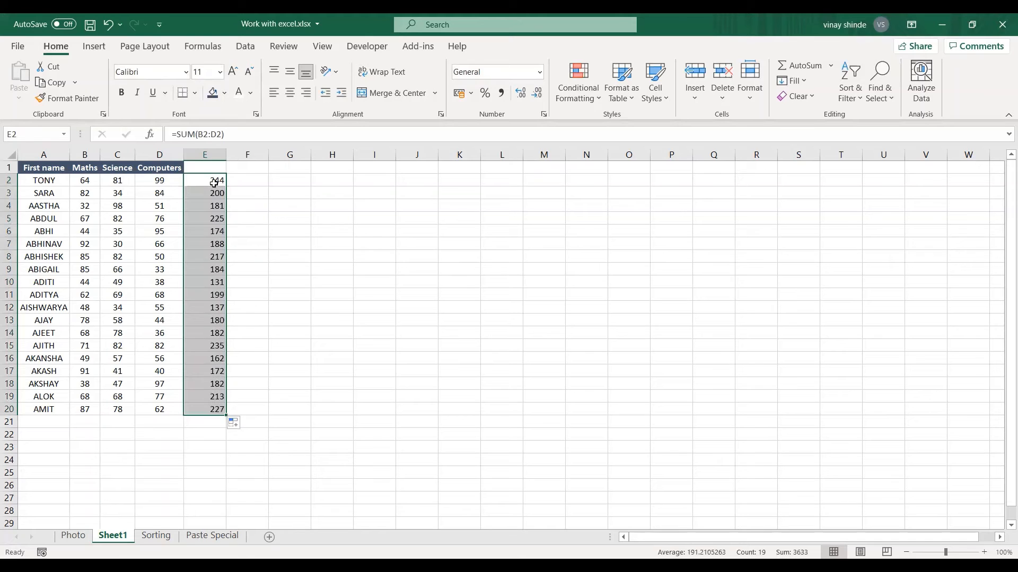
# Copy the whole of column E, which holds the totals
pyautogui.click(210, 154)
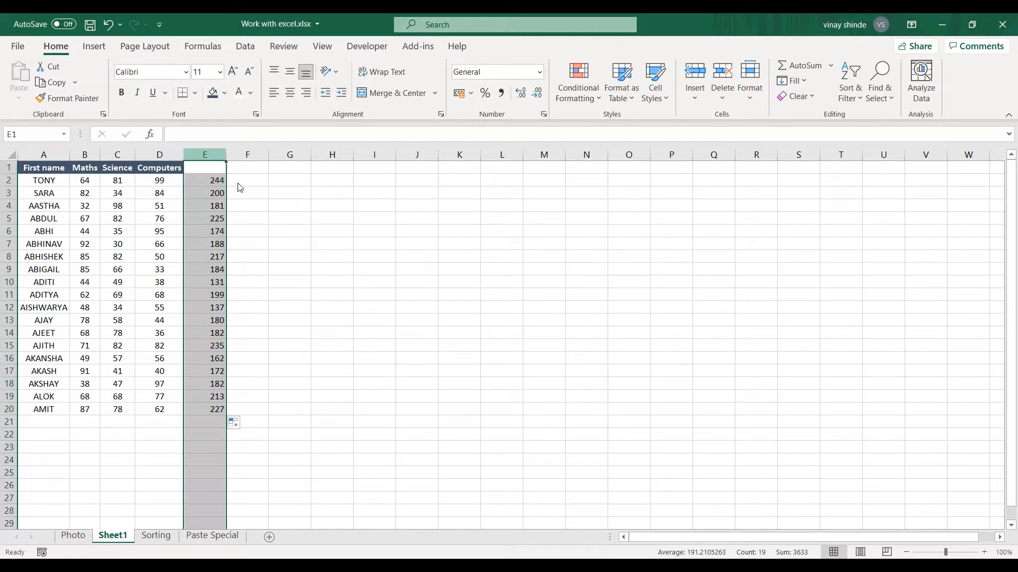
pyautogui.hotkey('ctrl', 'c')
pyautogui.rightClick(200, 200)
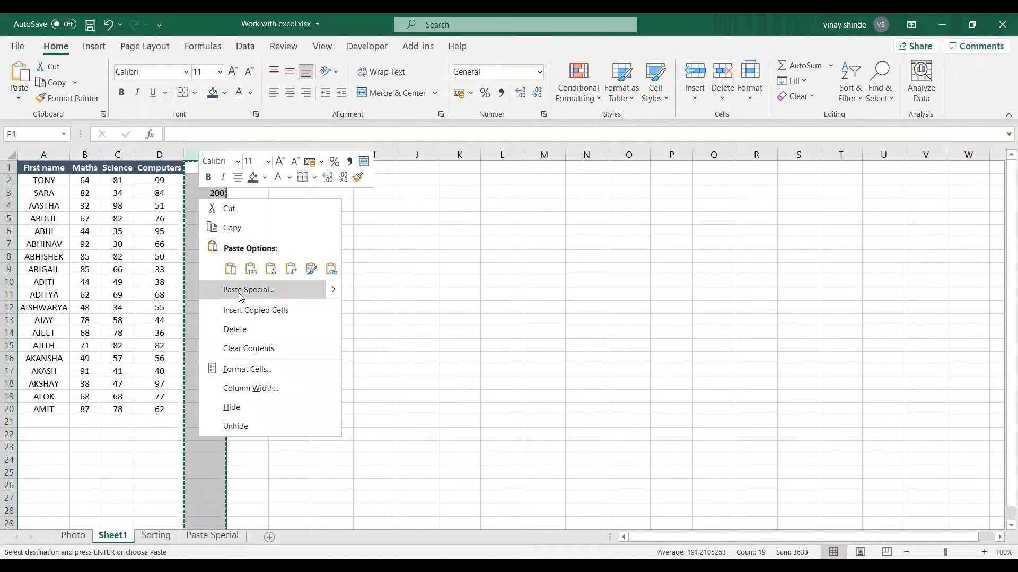
pyautogui.click(241, 290)
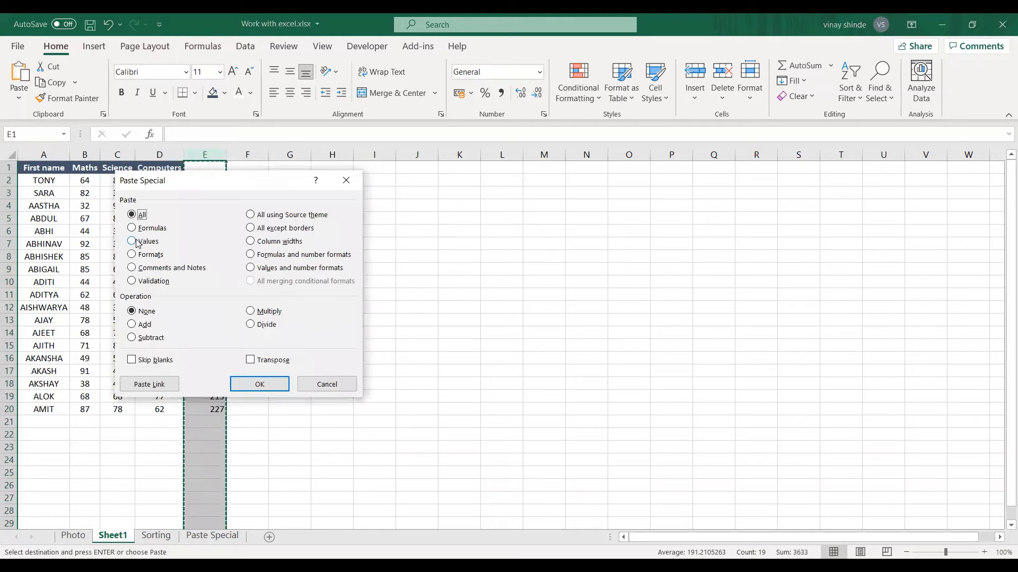
pyautogui.click(132, 242)
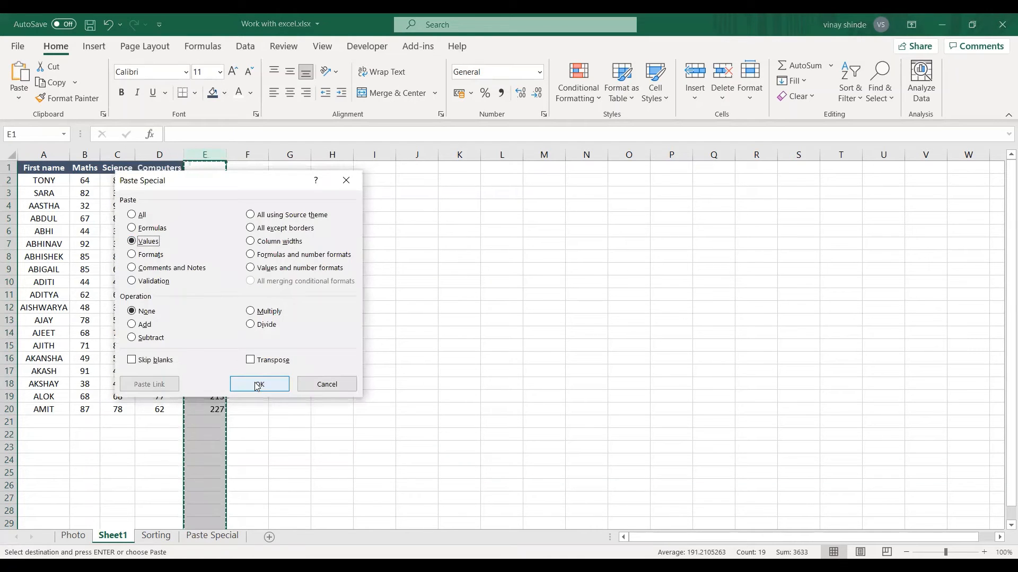
pyautogui.click(322, 389)
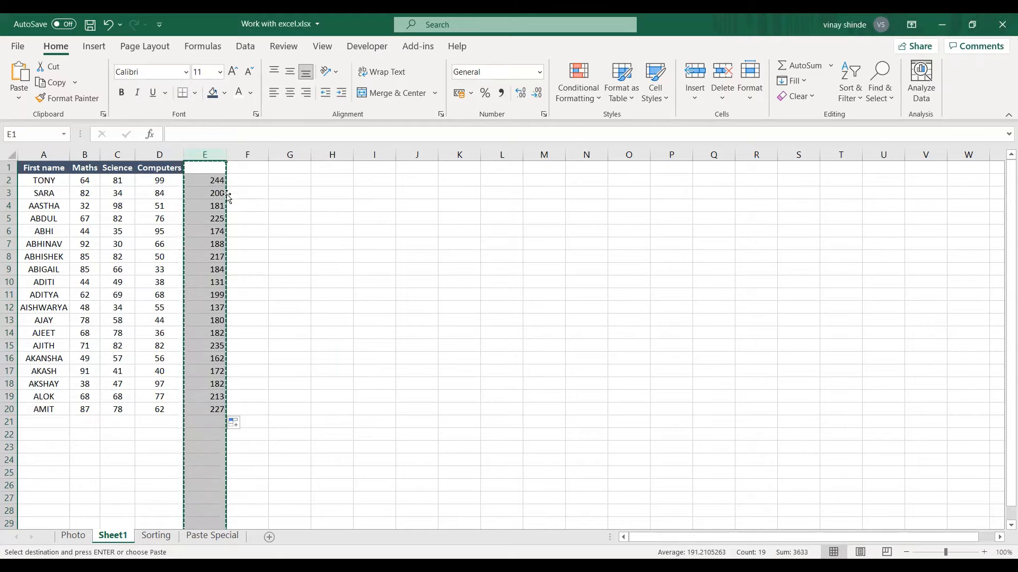
pyautogui.rightClick(210, 153)
pyautogui.press('Escape')
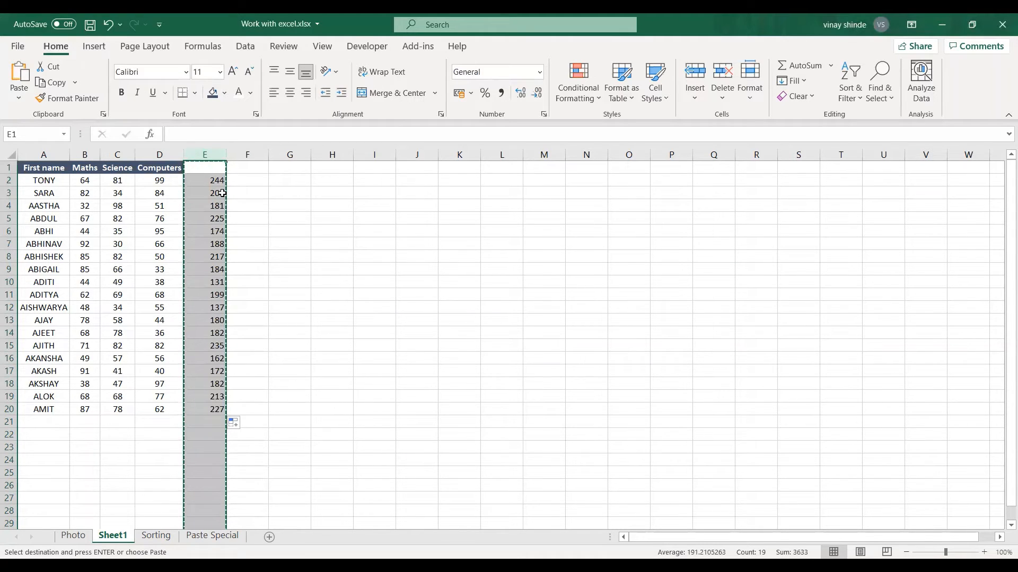
# Paste the copied column E over itself with Paste Special as Values, and autofit the column's width
pyautogui.press('alt')
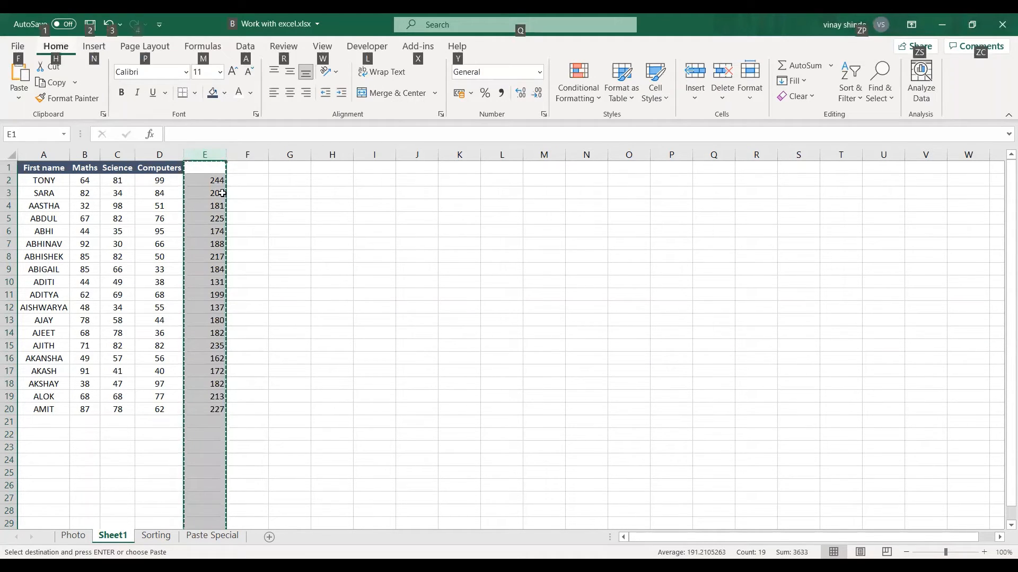
pyautogui.press('e')
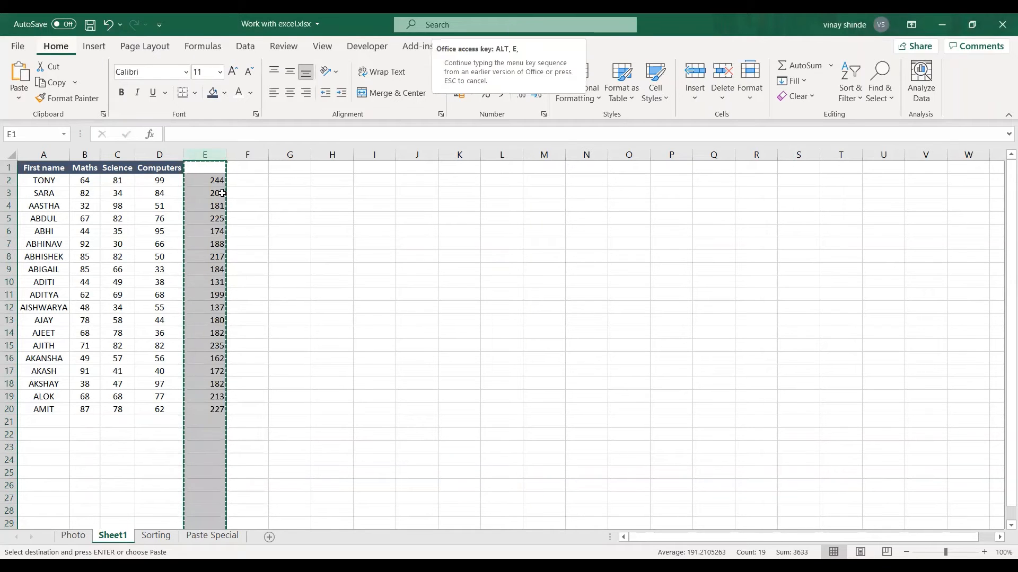
pyautogui.press('s')
pyautogui.press('v')
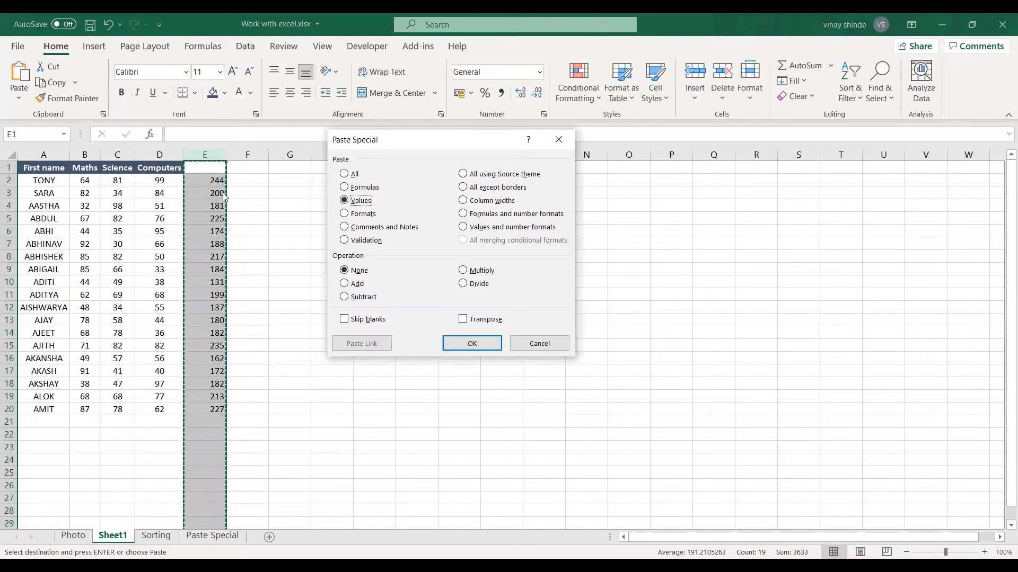
pyautogui.click(356, 201)
pyautogui.press('Return')
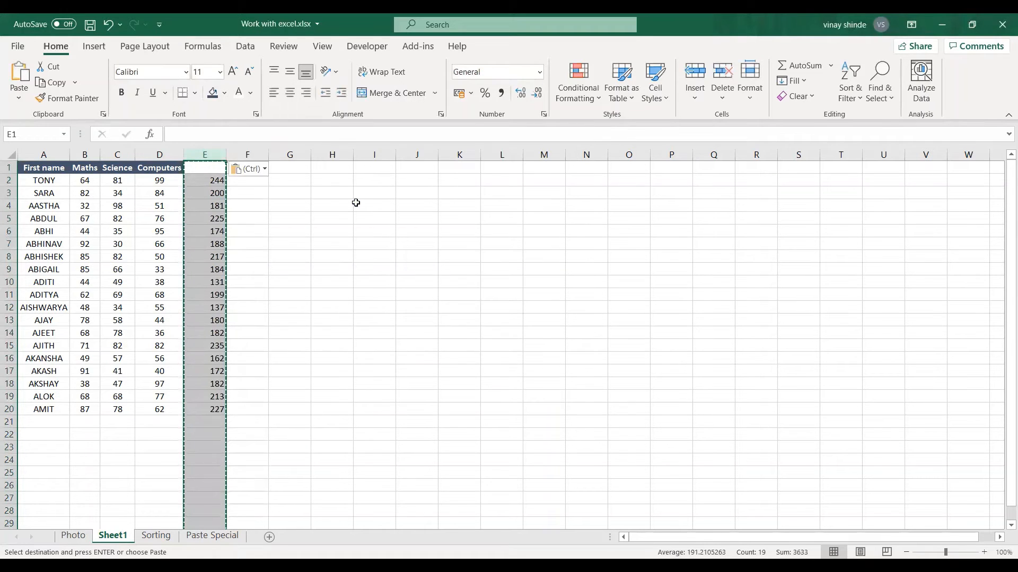
pyautogui.click(256, 214)
pyautogui.click(216, 180)
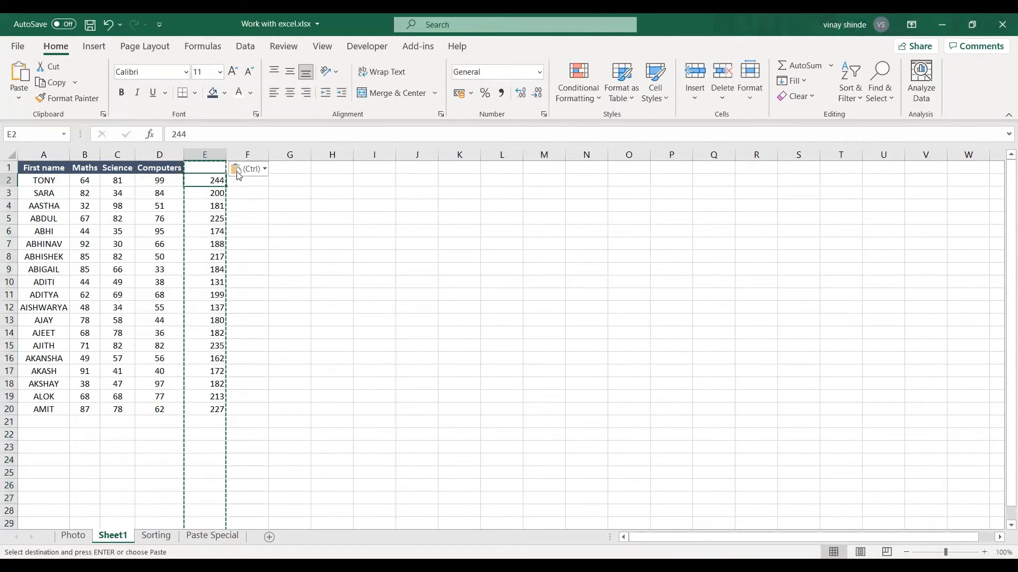
pyautogui.doubleClick(228, 155)
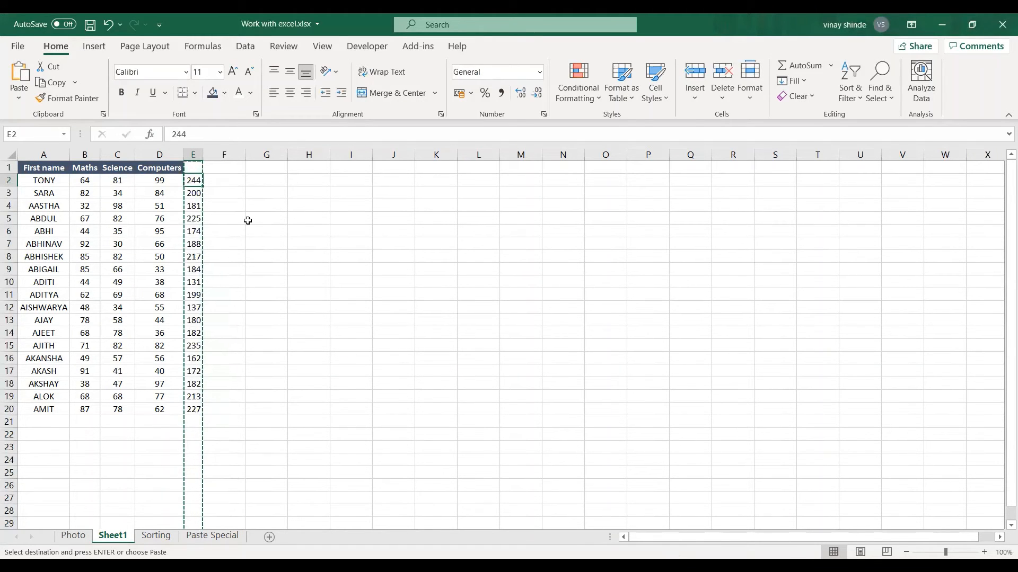
pyautogui.click(247, 219)
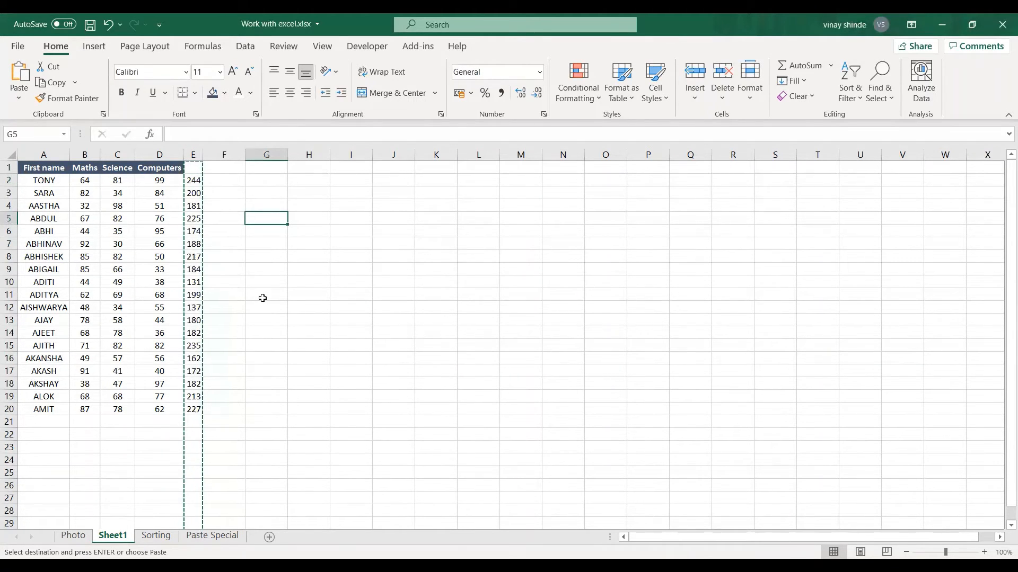
pyautogui.click(220, 229)
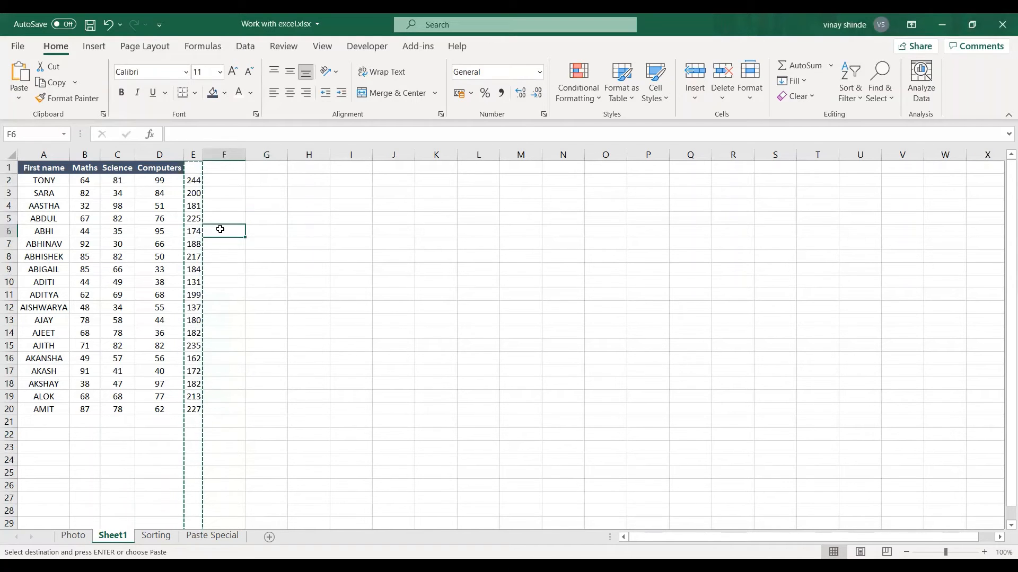
pyautogui.click(235, 181)
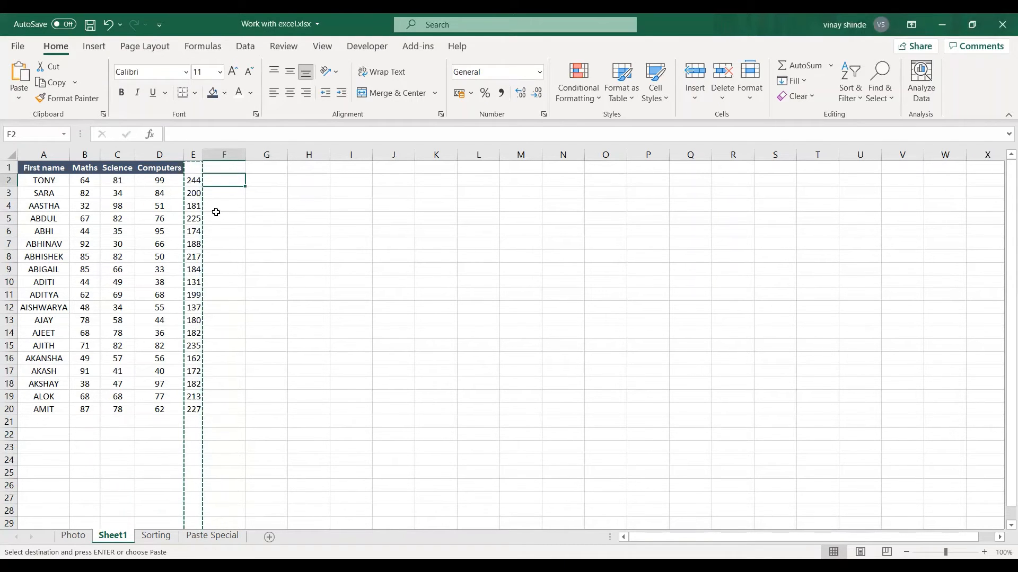
pyautogui.click(196, 206)
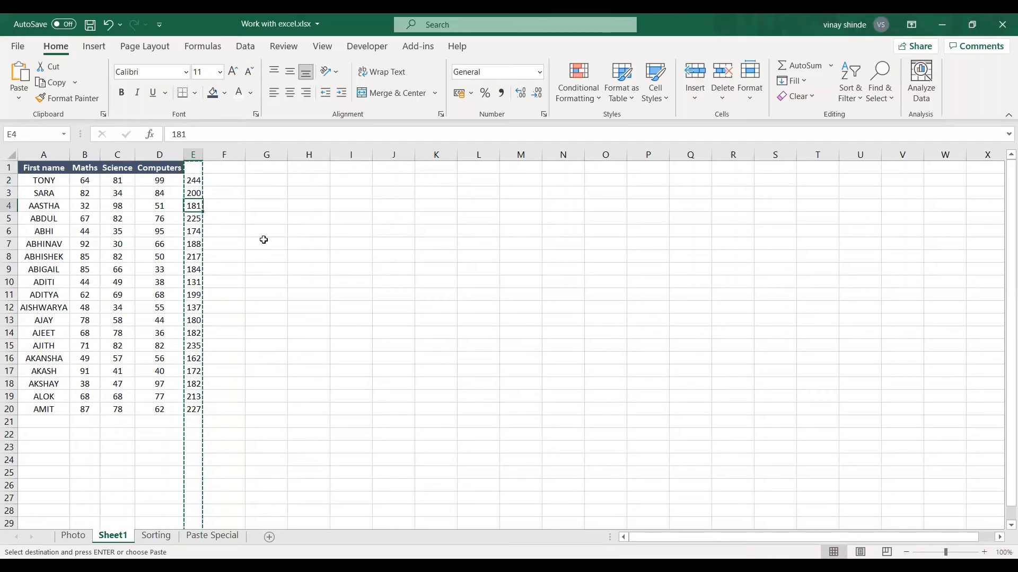
pyautogui.click(243, 218)
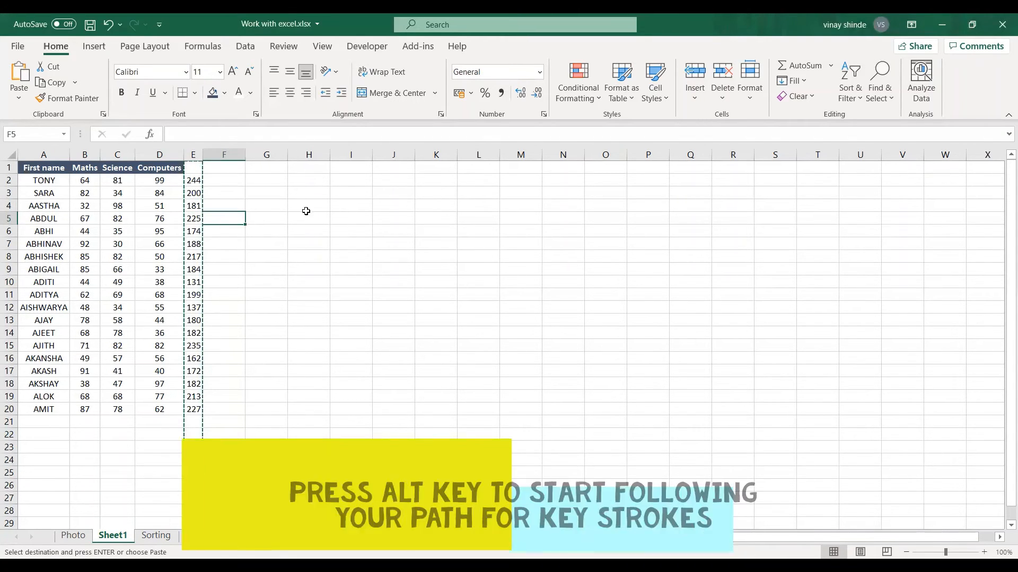
pyautogui.click(264, 203)
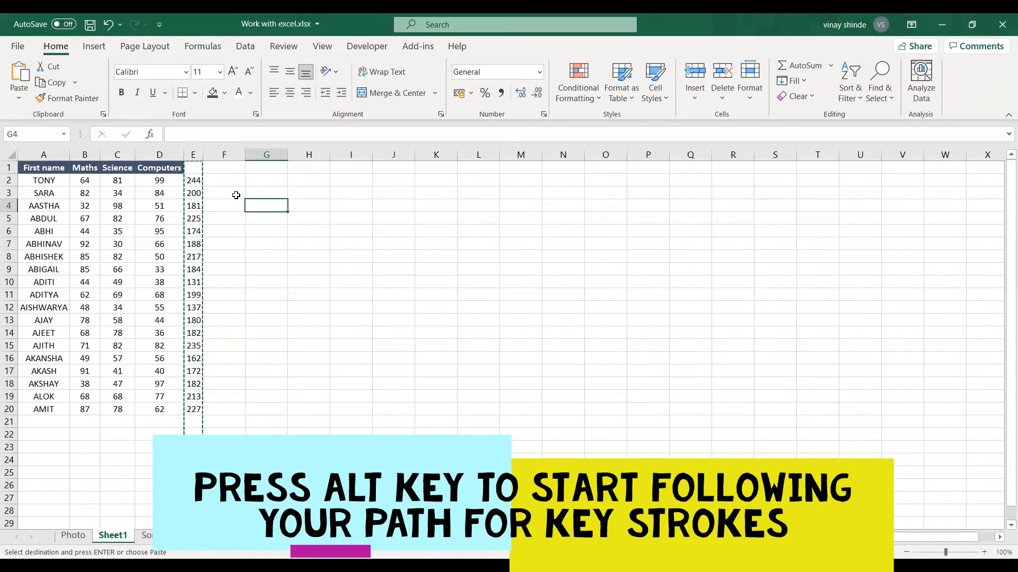
# Try to apply Sort A to Z with the empty cell G3 selected
pyautogui.click(267, 193)
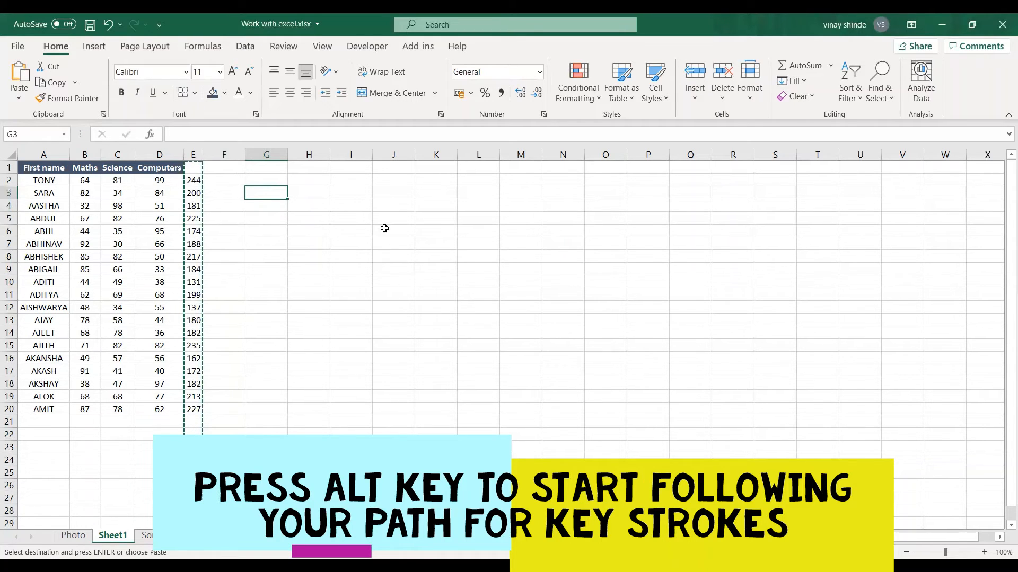
pyautogui.press('alt')
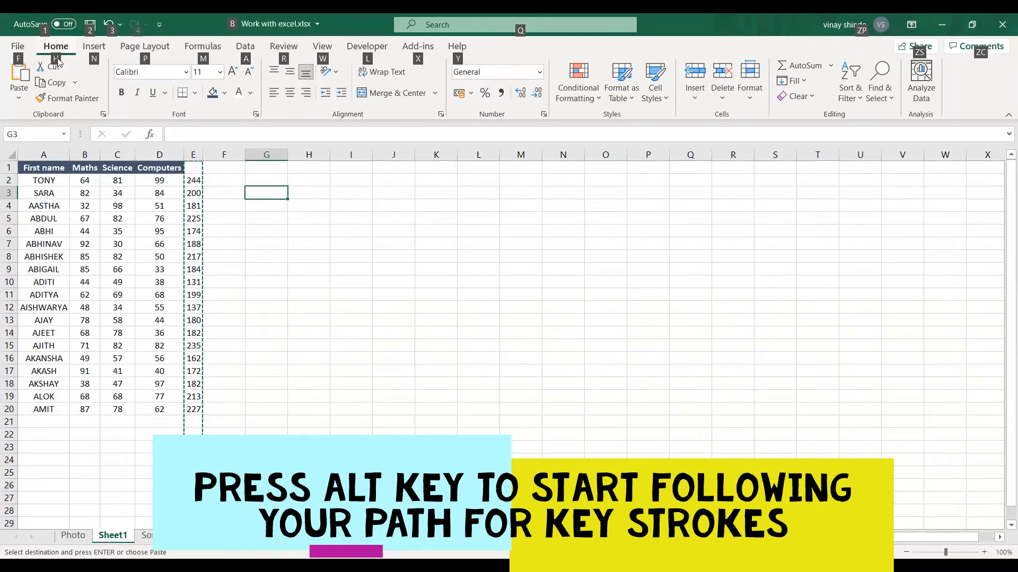
pyautogui.press('h')
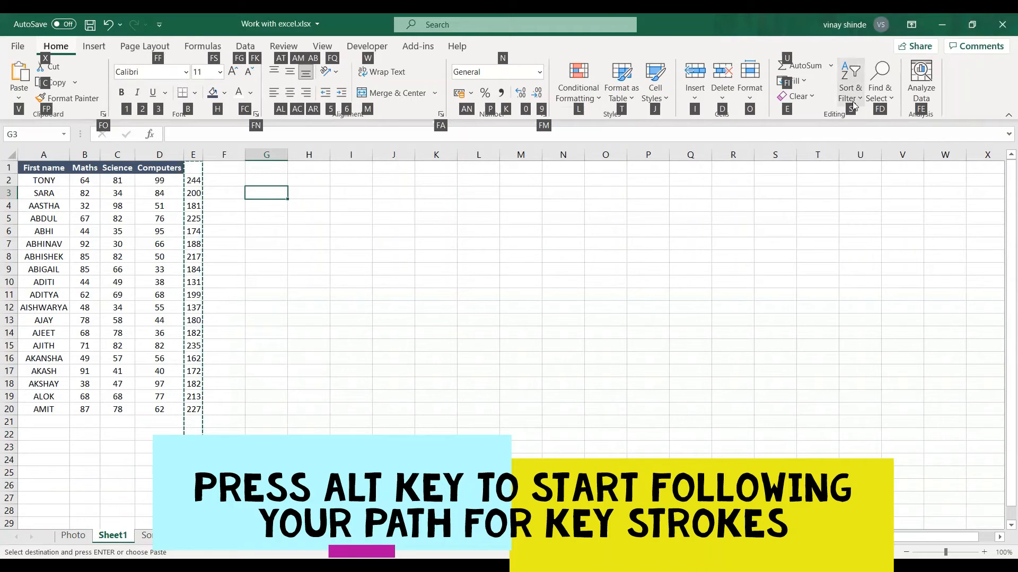
pyautogui.press('s')
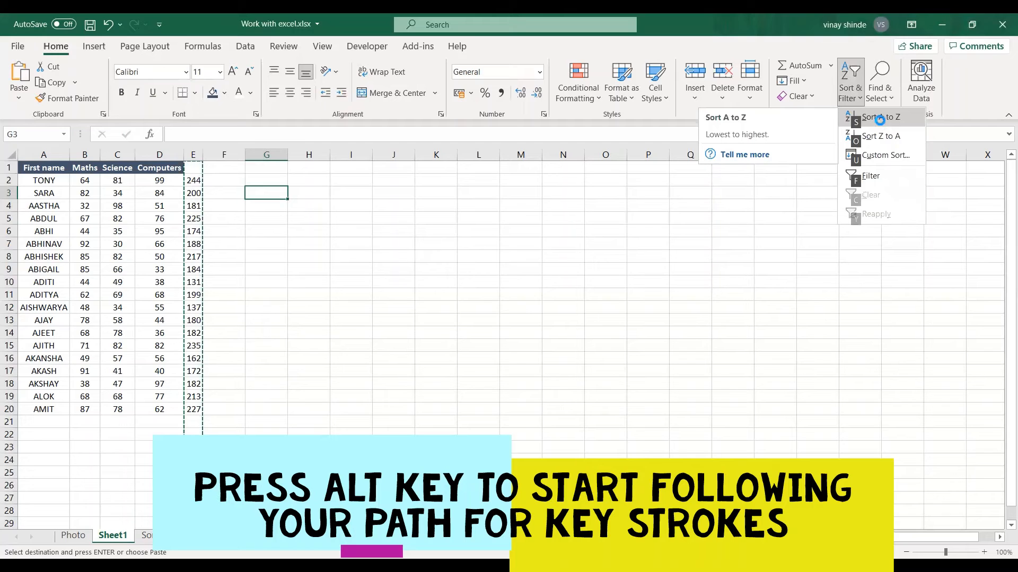
pyautogui.press('s')
pyautogui.click(519, 331)
pyautogui.click(296, 232)
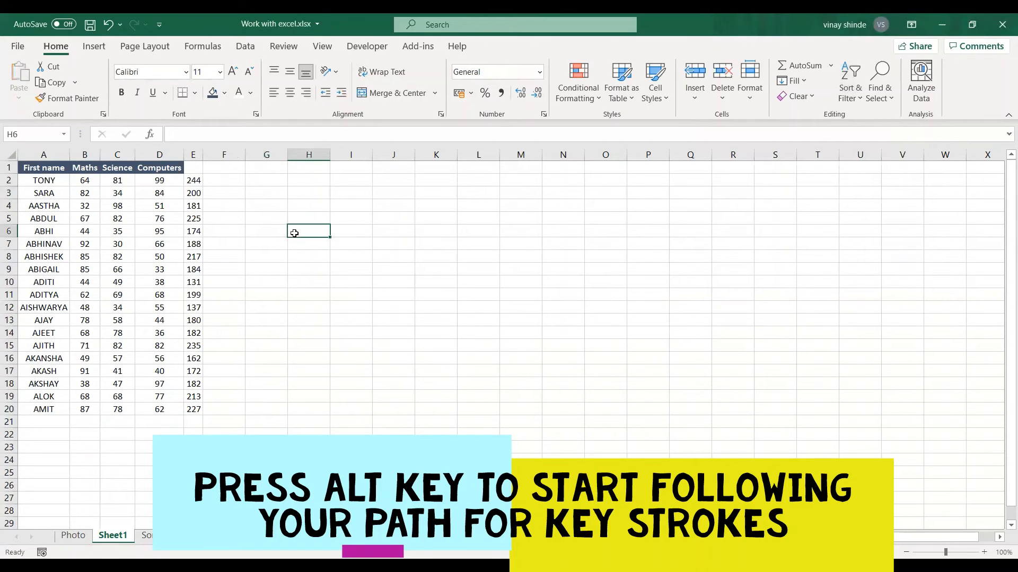
# Sort the student table in ascending order by the Computers marks, starting from the header cell D1
pyautogui.click(197, 169)
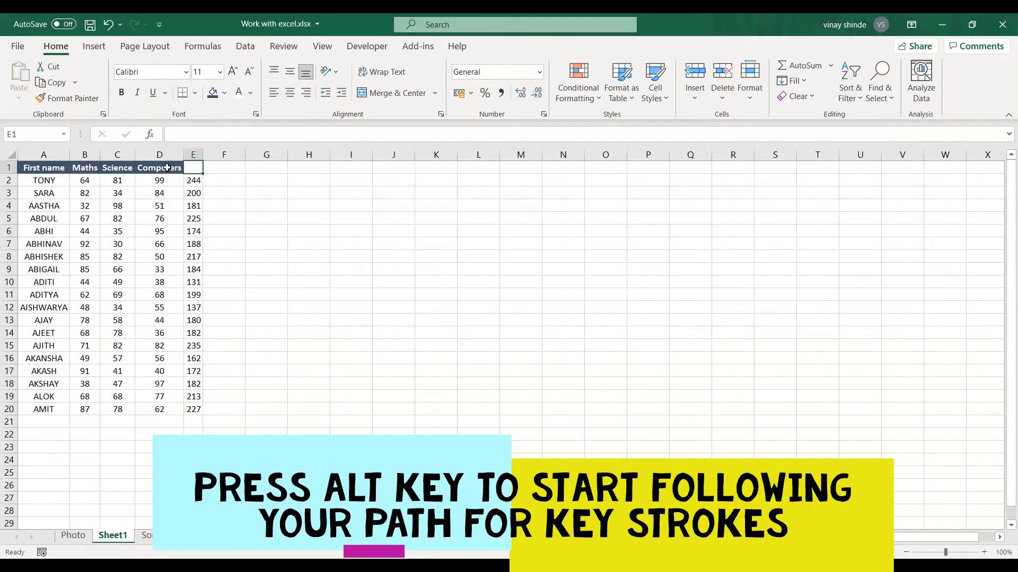
pyautogui.click(164, 157)
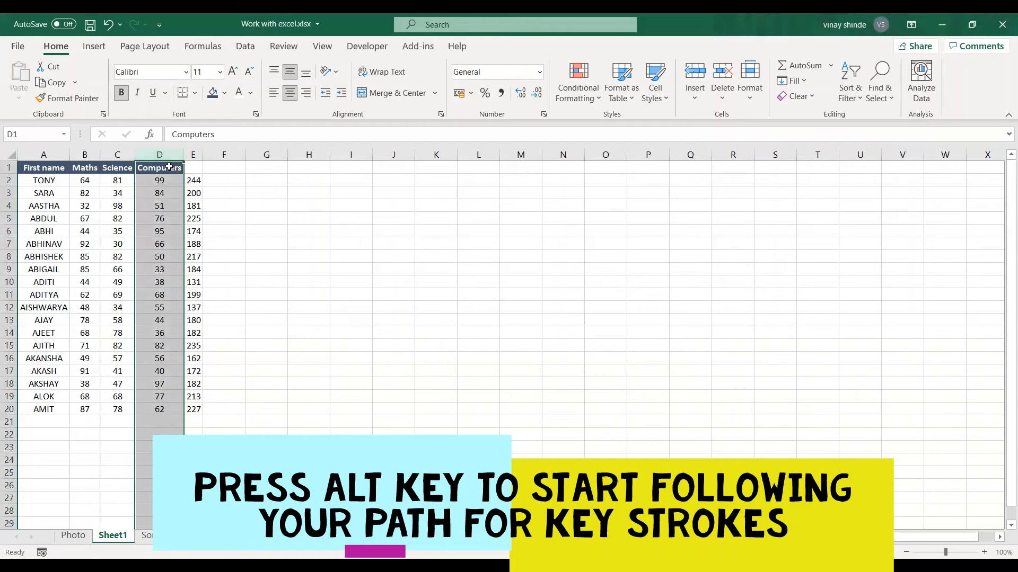
pyautogui.click(168, 169)
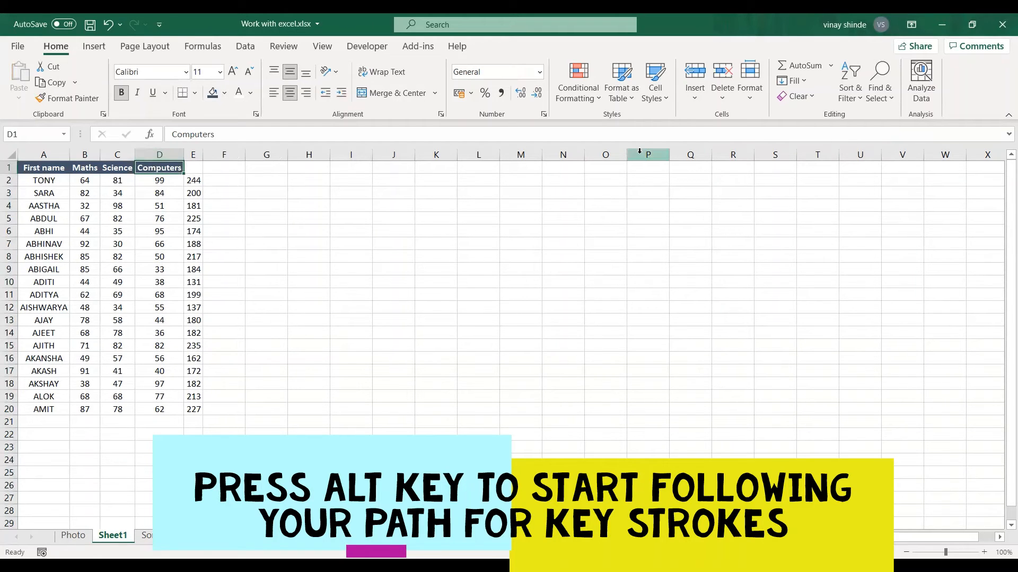
pyautogui.press('alt')
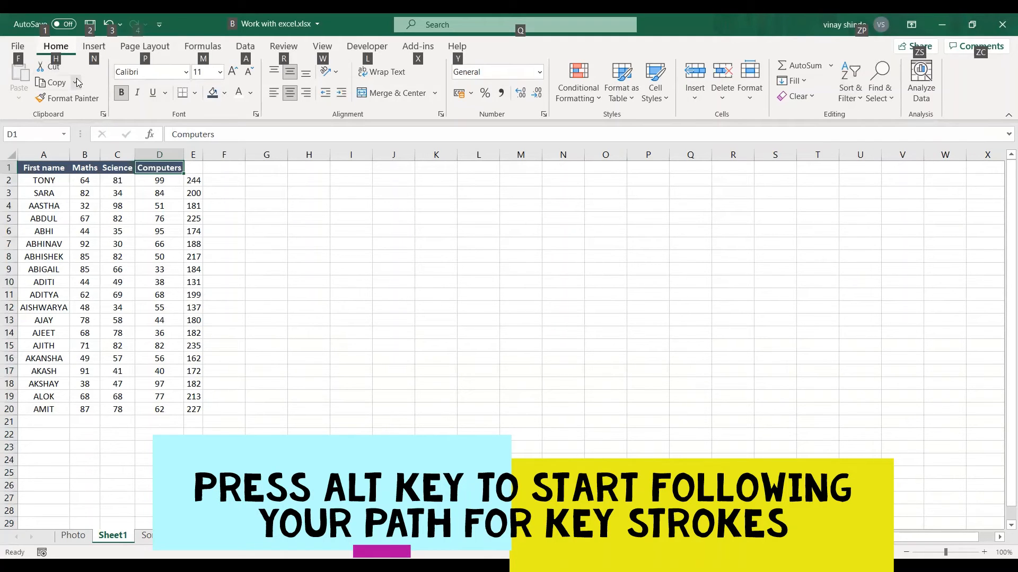
pyautogui.press('h')
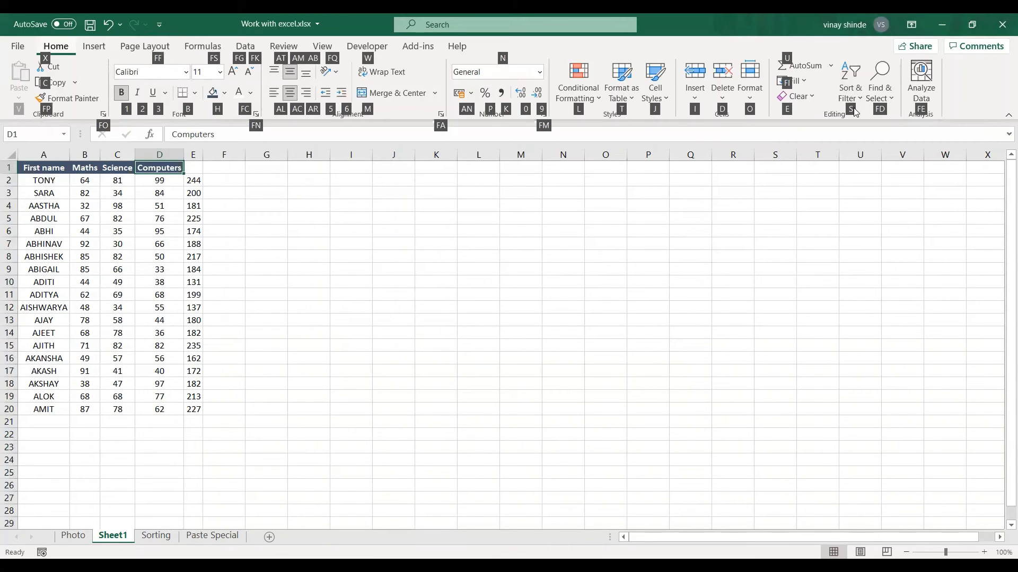
pyautogui.press('s')
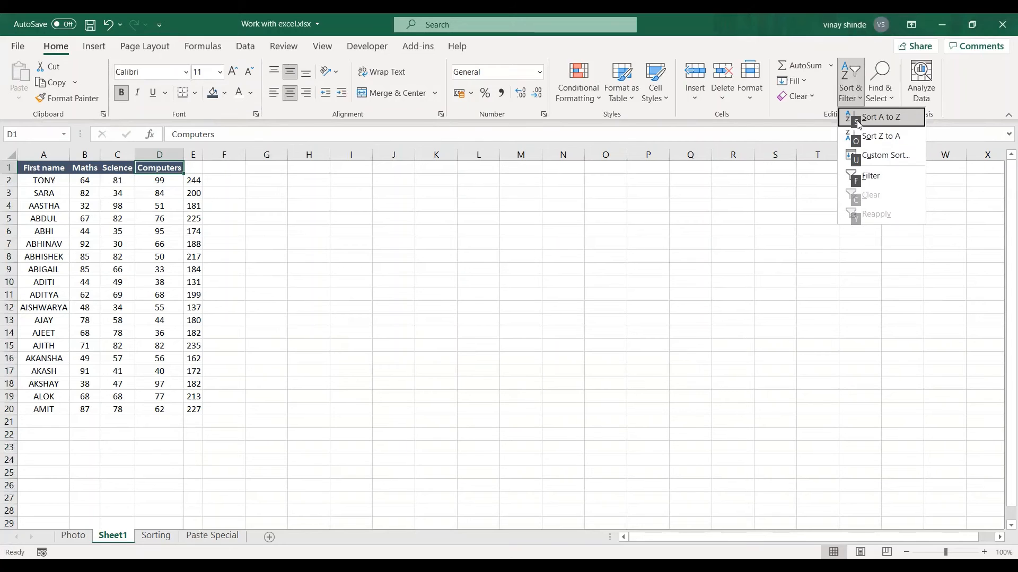
pyautogui.press('s')
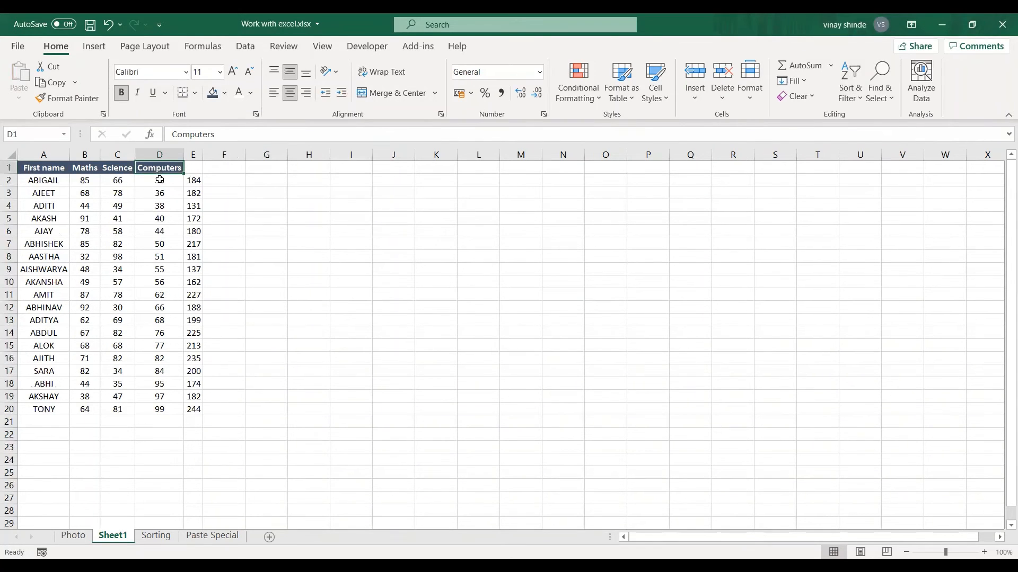
pyautogui.moveTo(159, 180); pyautogui.dragTo(161, 415)
pyautogui.click(561, 281)
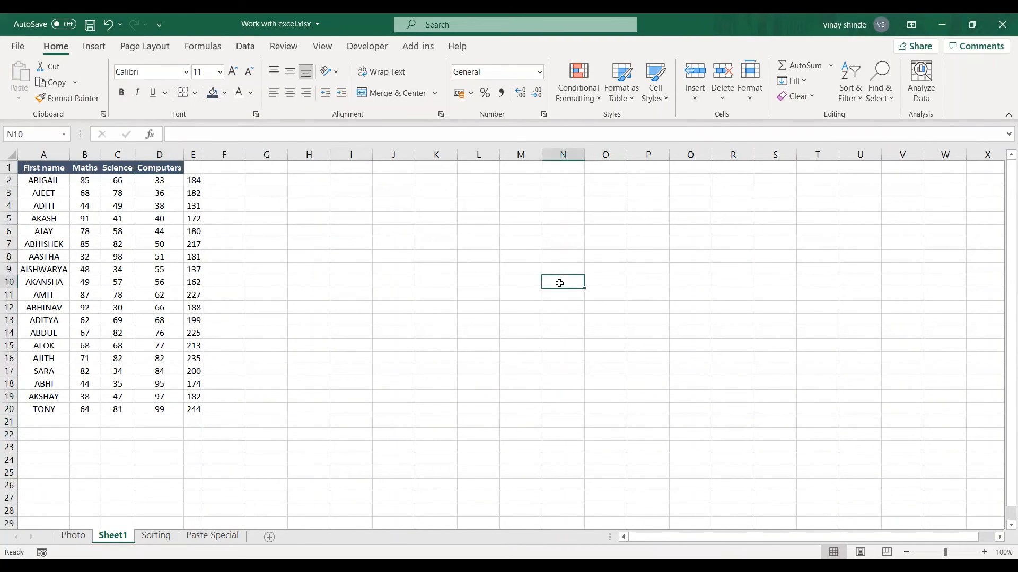
pyautogui.click(305, 201)
pyautogui.click(882, 218)
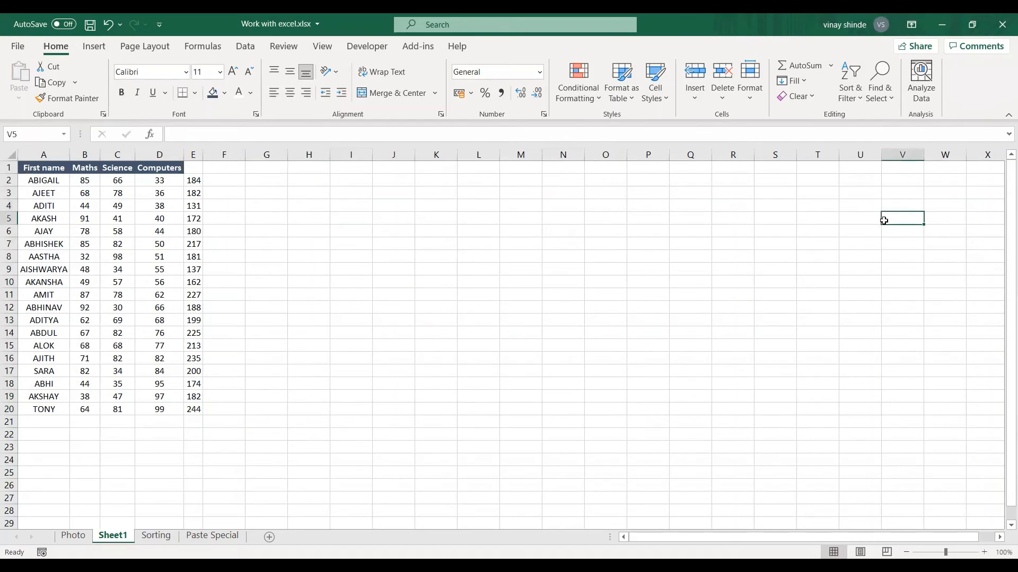
pyautogui.click(632, 229)
pyautogui.click(342, 245)
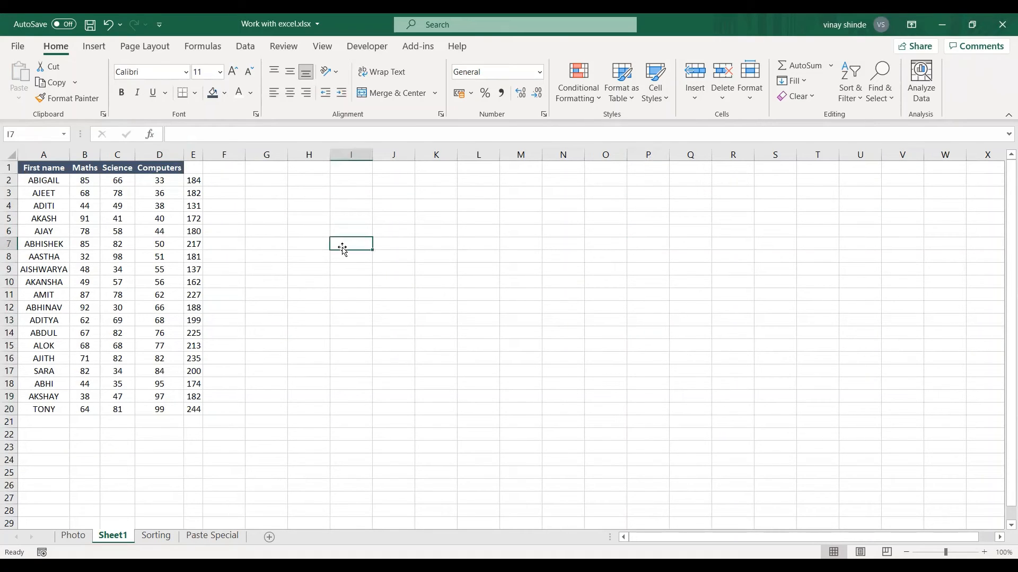
pyautogui.click(257, 200)
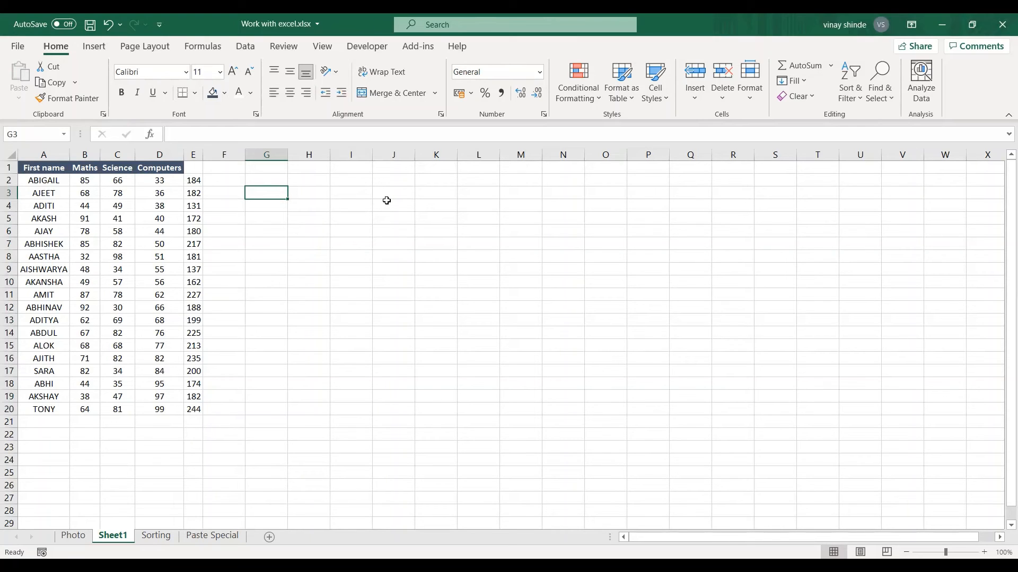
# Enter a person's first name in cell I2 and the surname in cell J2
pyautogui.click(335, 179)
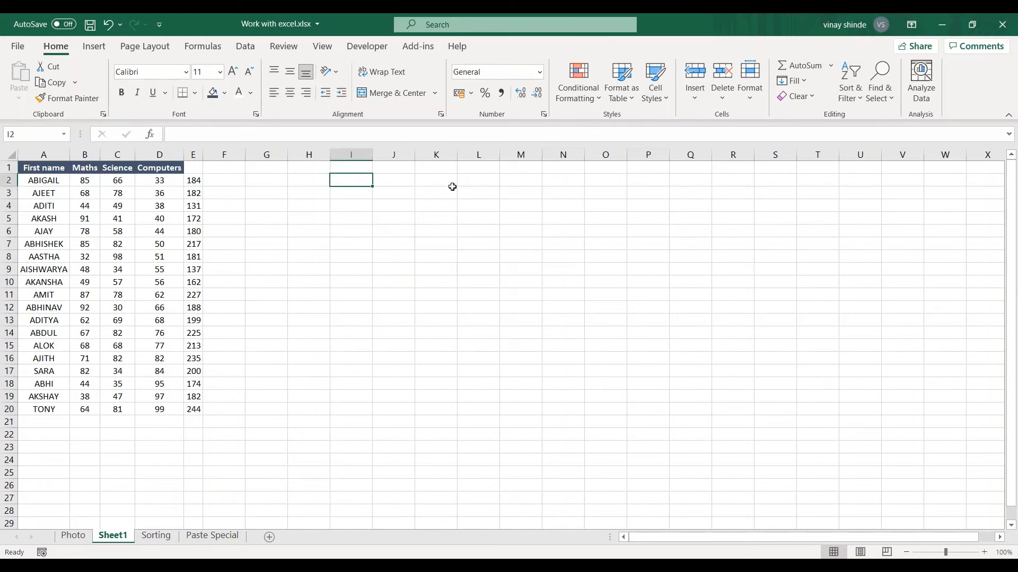
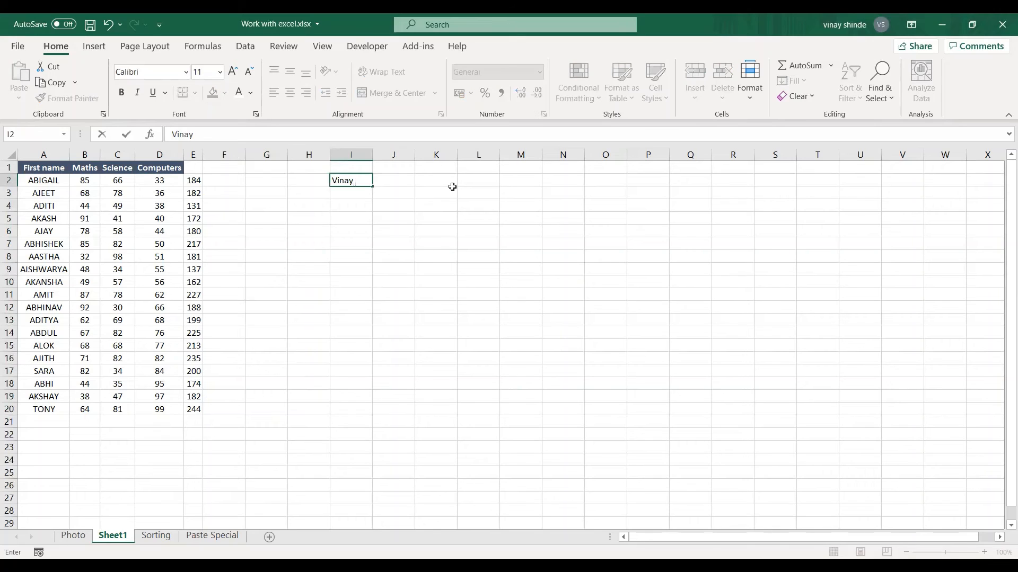
pyautogui.press('Tab')
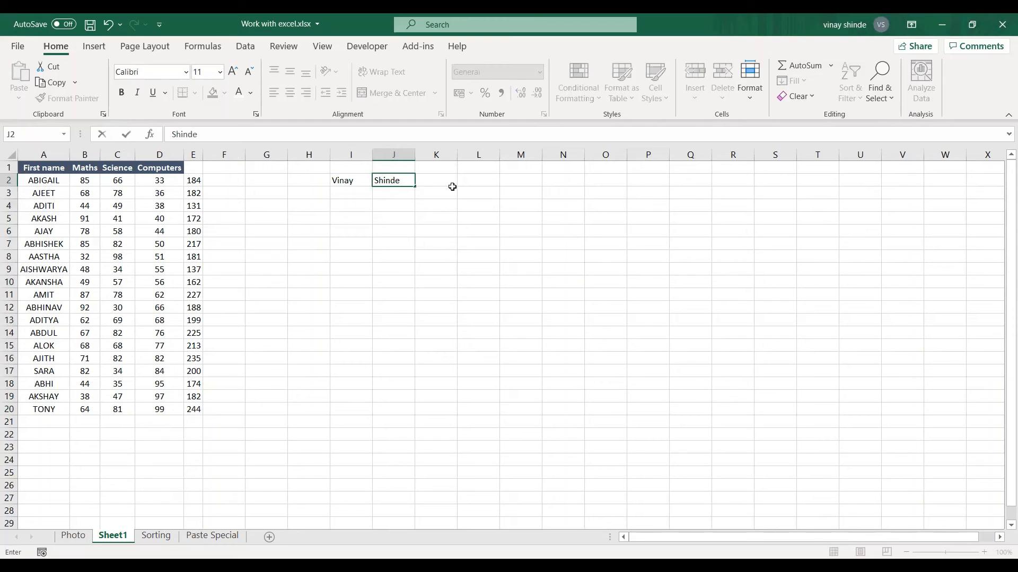
pyautogui.click(379, 234)
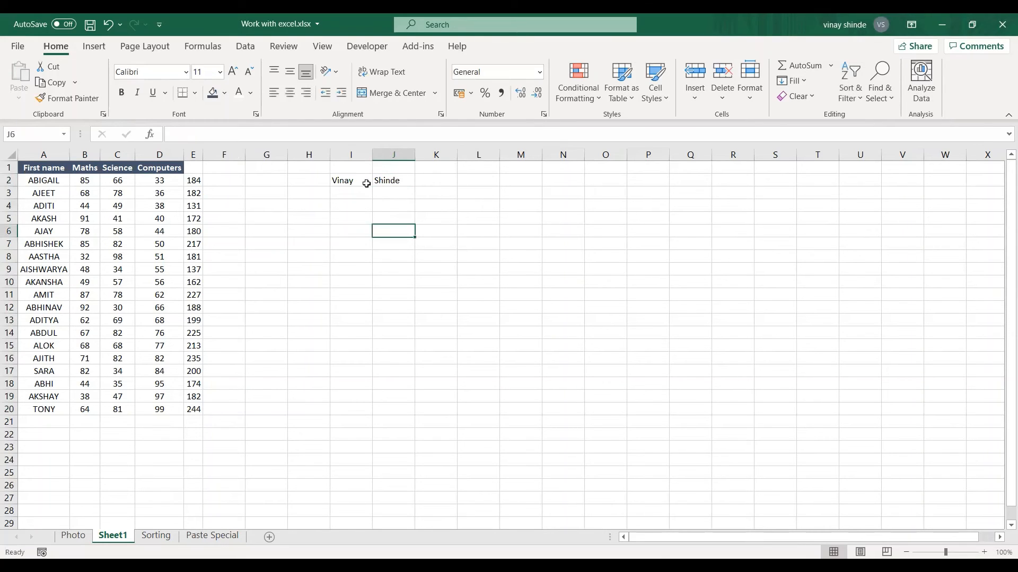
# Merge and center cells I2 and J2, which hold the first name and surname
pyautogui.moveTo(343, 181); pyautogui.dragTo(390, 182)
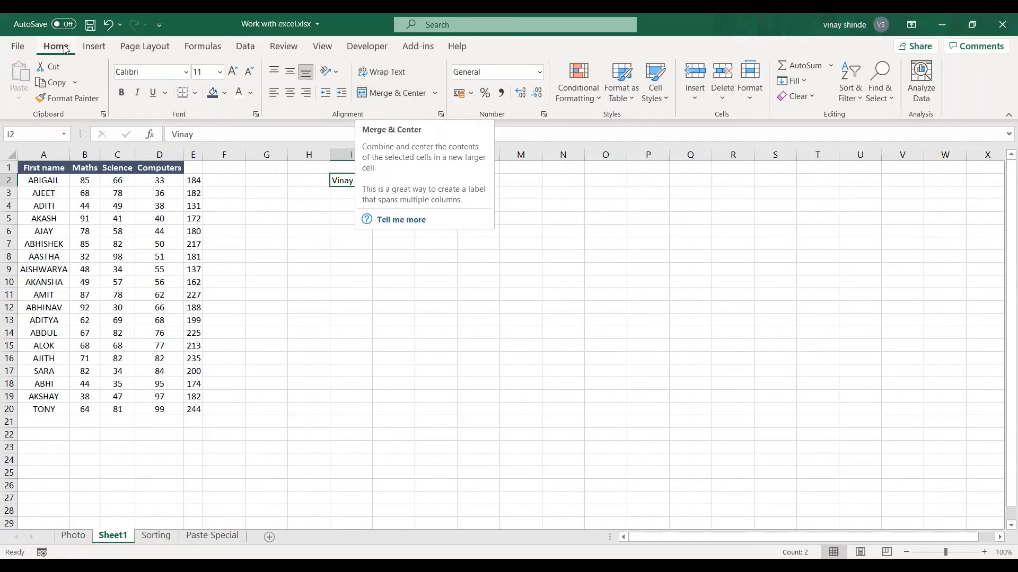
pyautogui.press('alt')
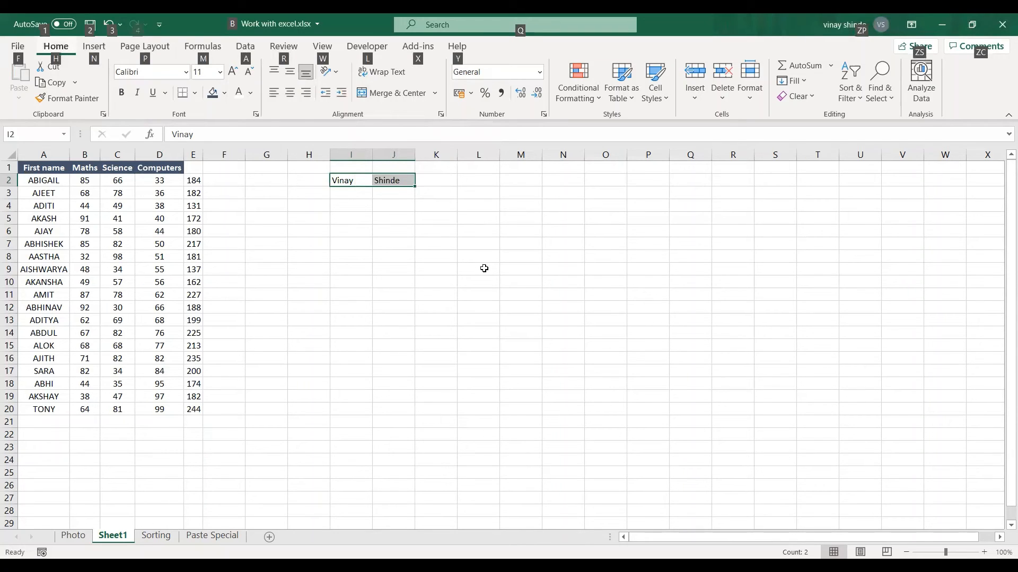
pyautogui.press('h')
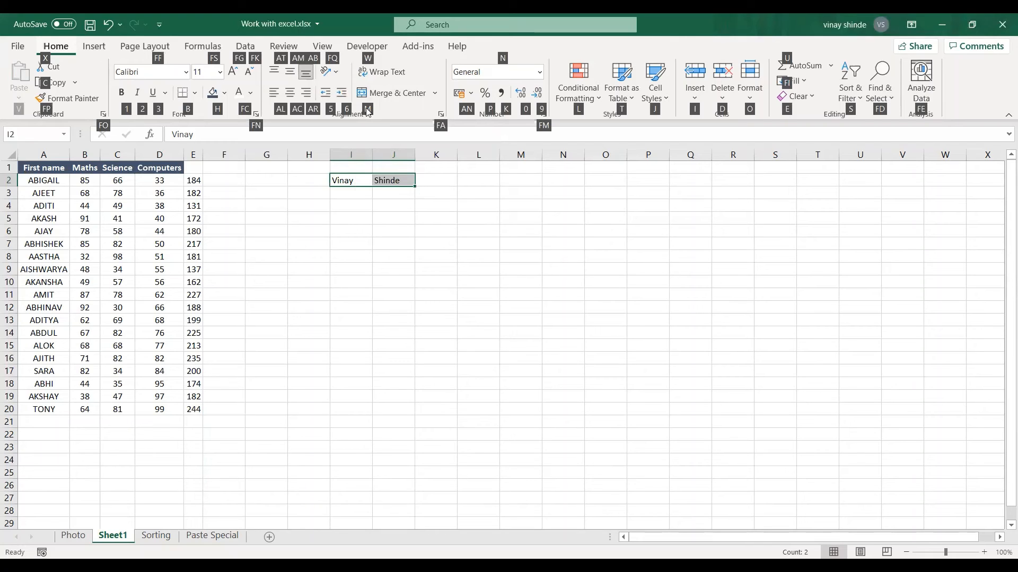
pyautogui.press('m')
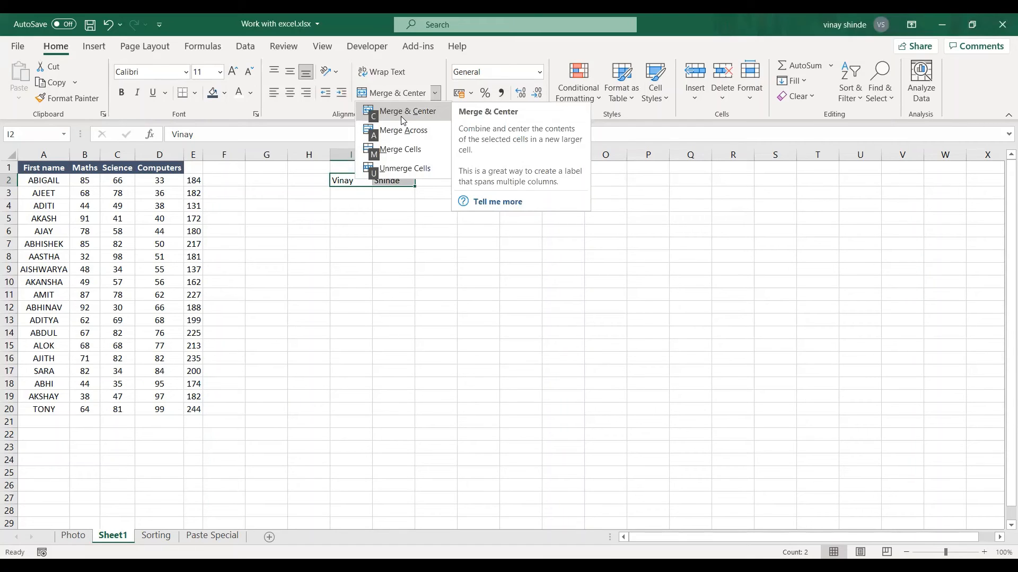
pyautogui.click(403, 121)
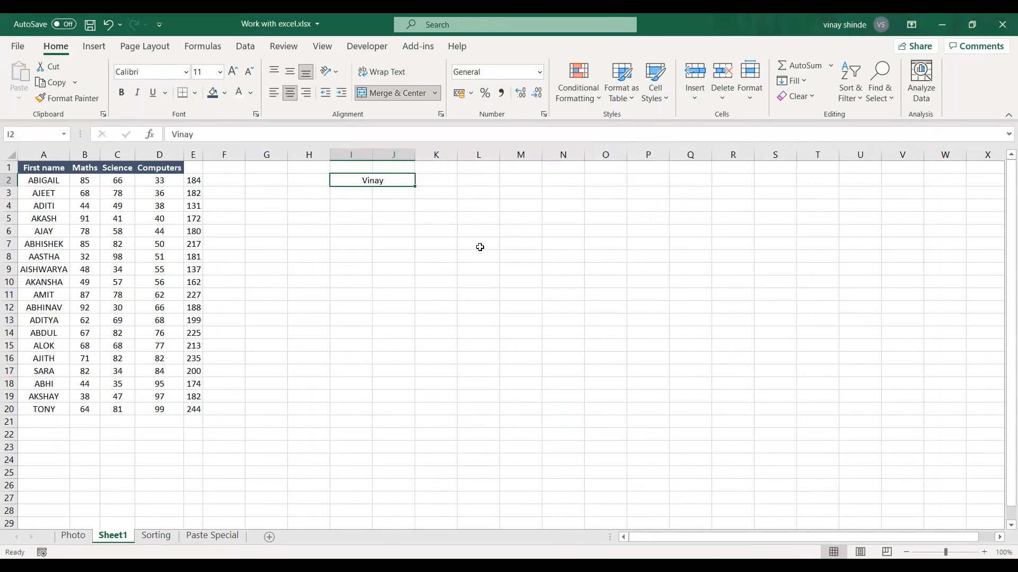
pyautogui.click(367, 207)
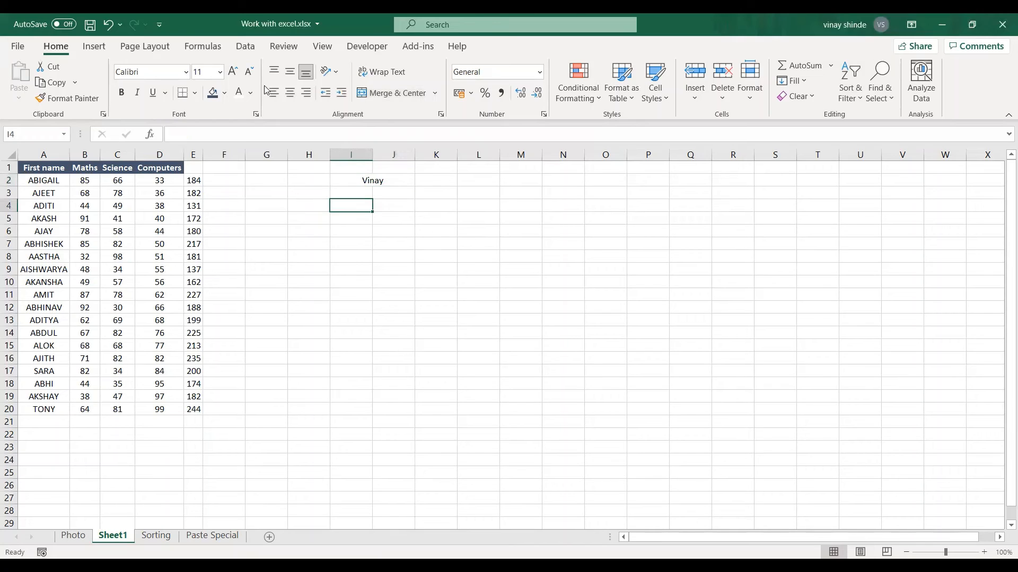
pyautogui.click(267, 233)
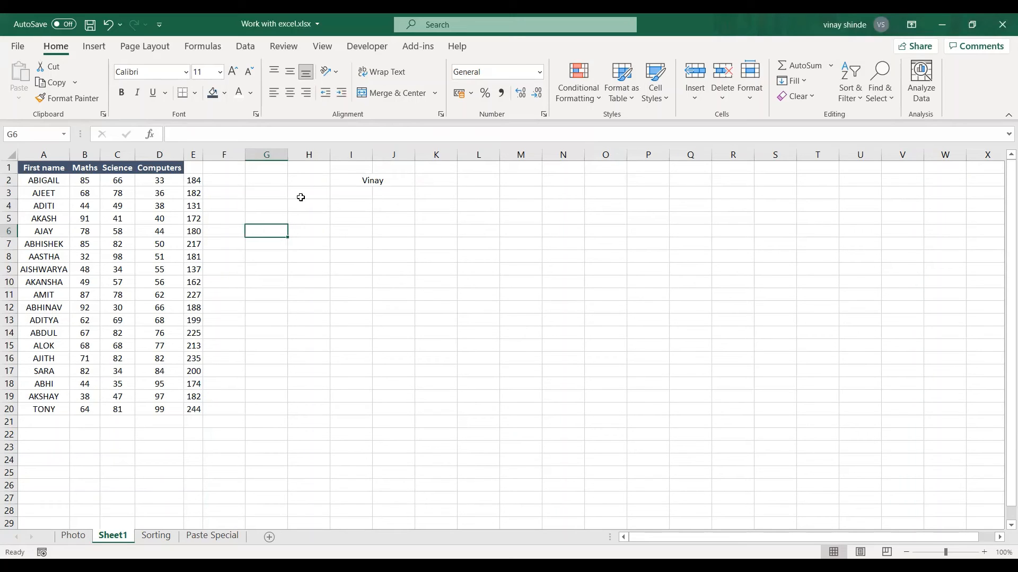
pyautogui.click(301, 206)
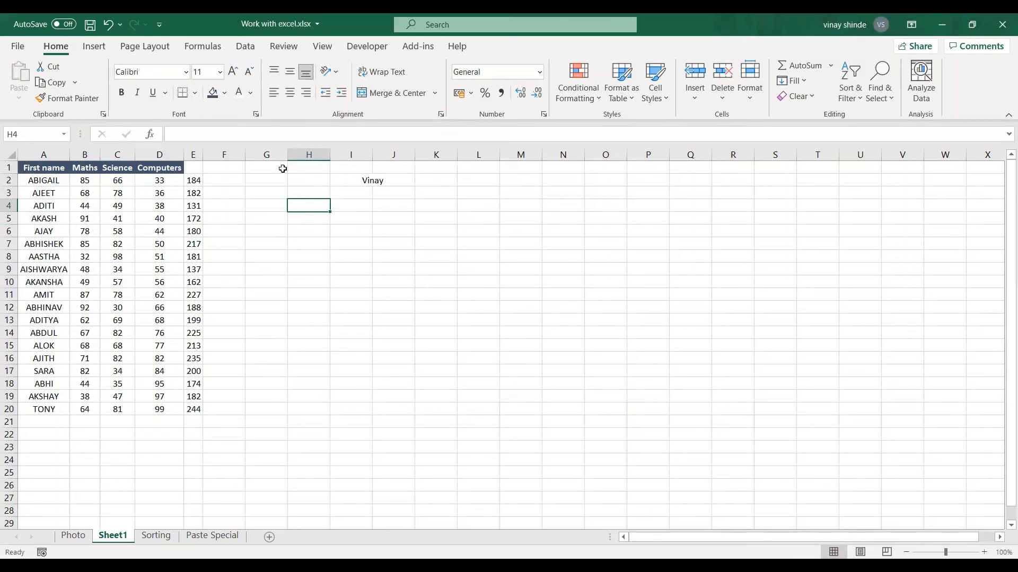
pyautogui.click(385, 215)
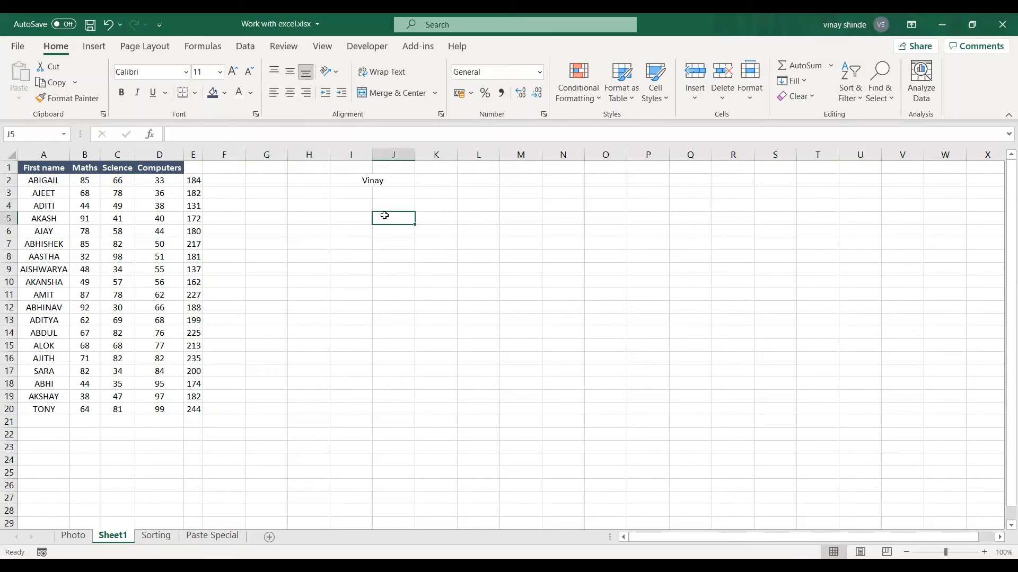
pyautogui.click(114, 230)
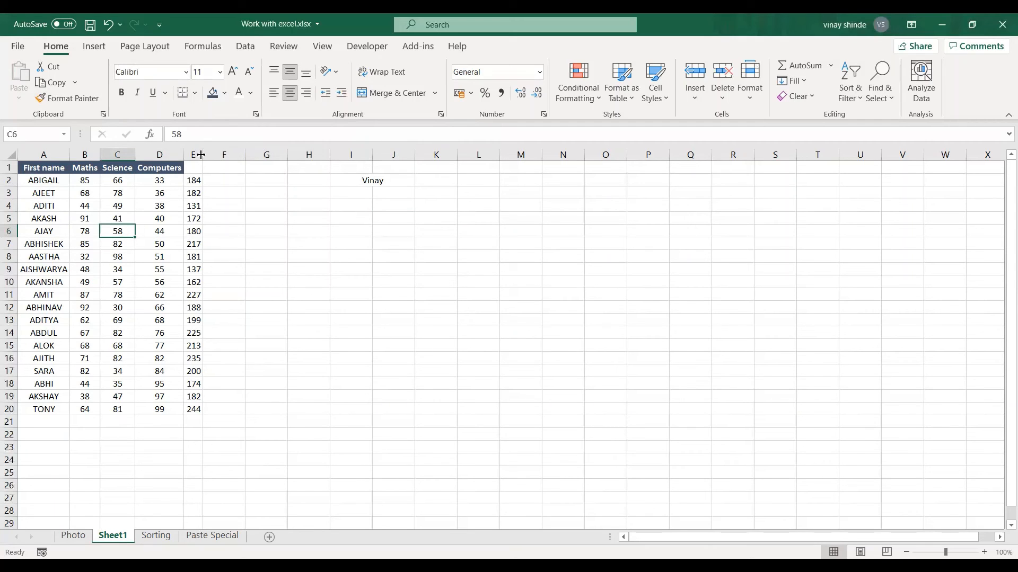
pyautogui.click(249, 221)
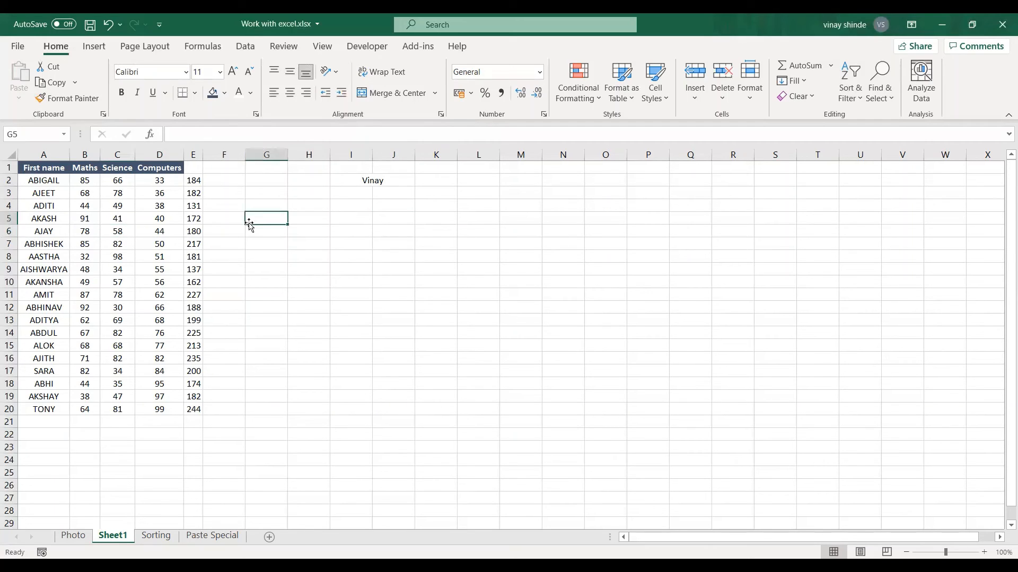
pyautogui.click(172, 215)
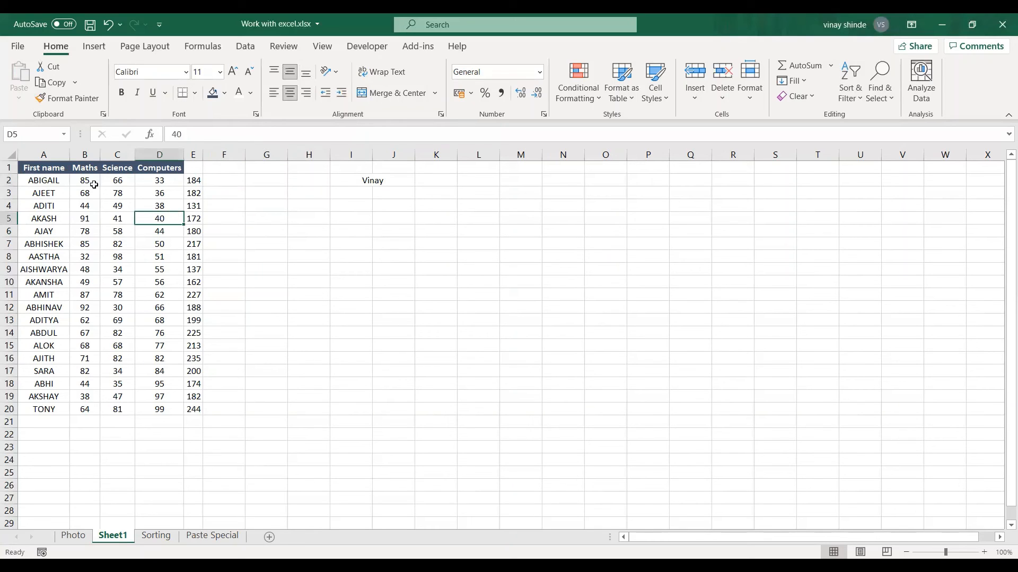
# Insert a PivotTable on a new worksheet from the student marks table, using the First name, Maths, Science and Computers columns as its source
pyautogui.moveTo(52, 167); pyautogui.dragTo(196, 409)
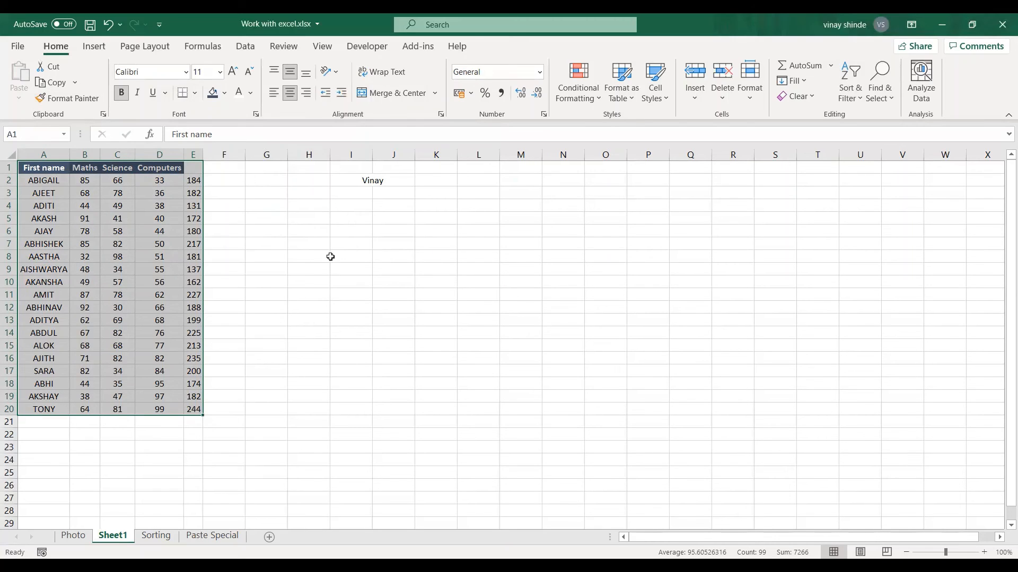
pyautogui.press('alt')
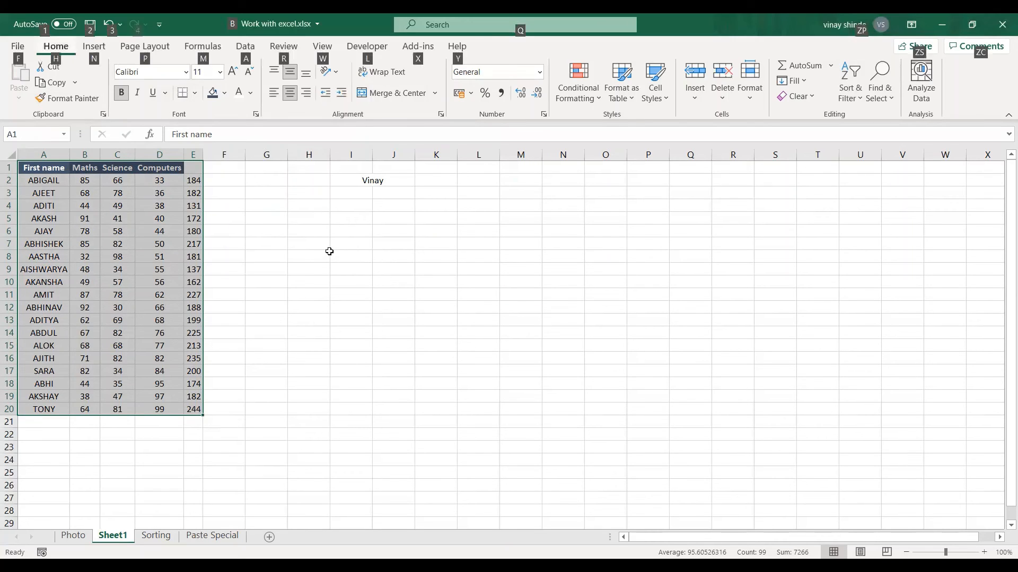
pyautogui.click(94, 47)
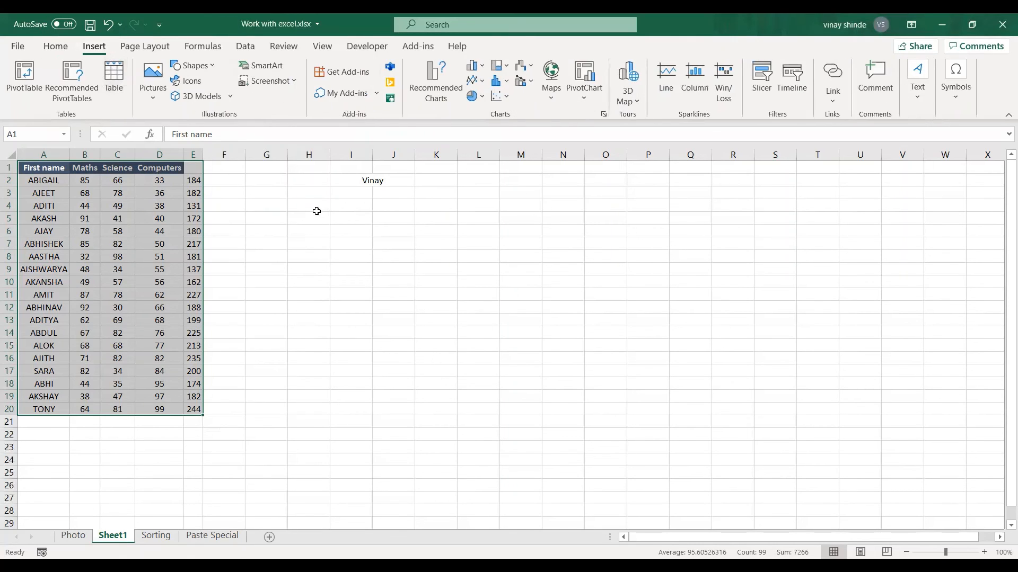
pyautogui.press('alt')
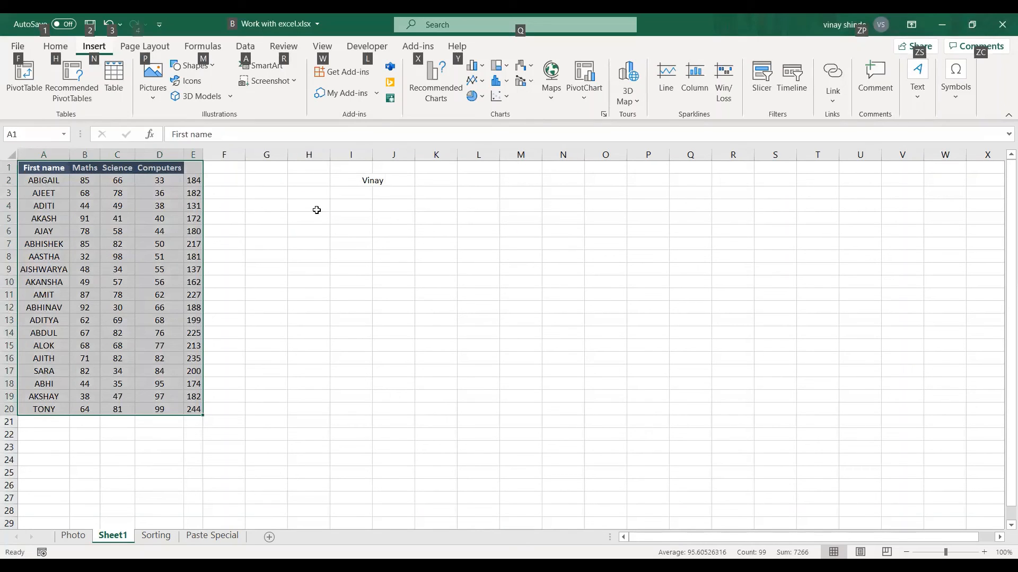
pyautogui.press('n')
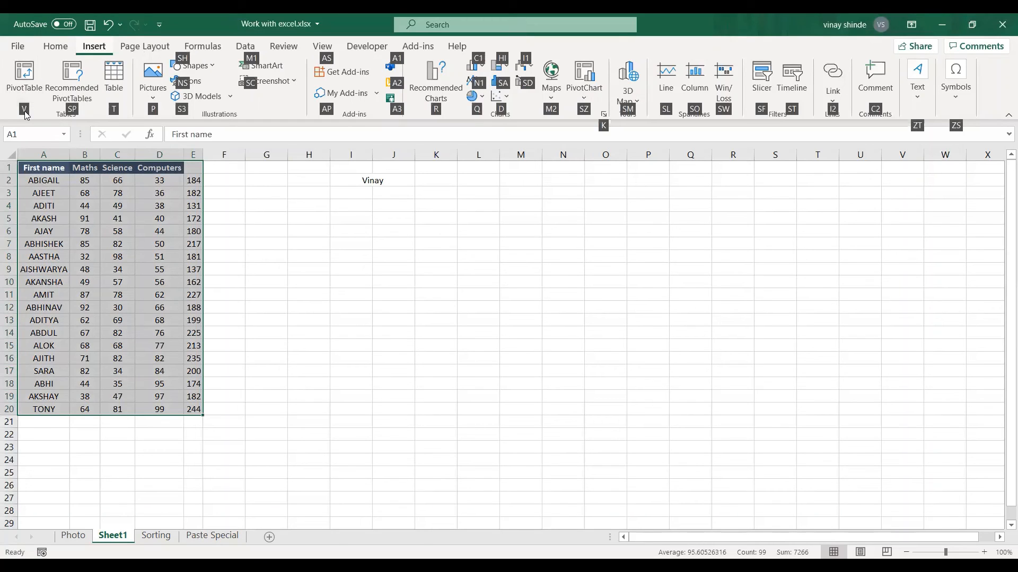
pyautogui.press('v')
pyautogui.press('Return')
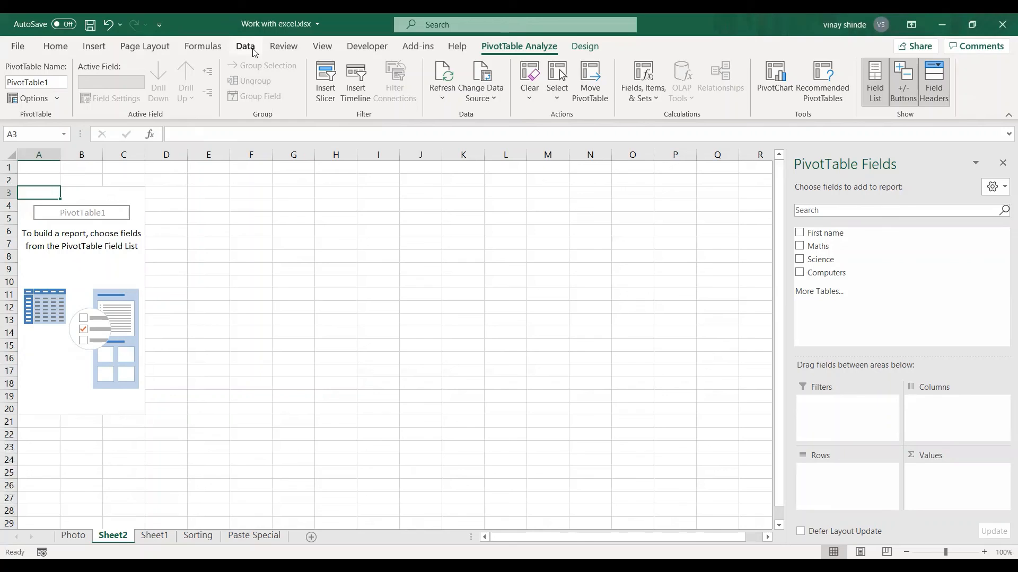
pyautogui.click(345, 231)
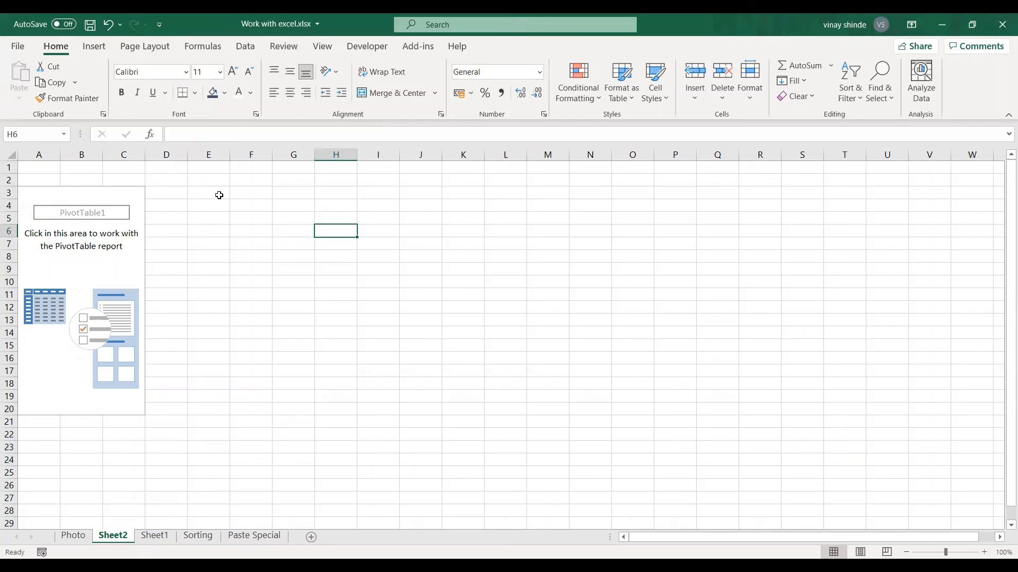
pyautogui.press('alt')
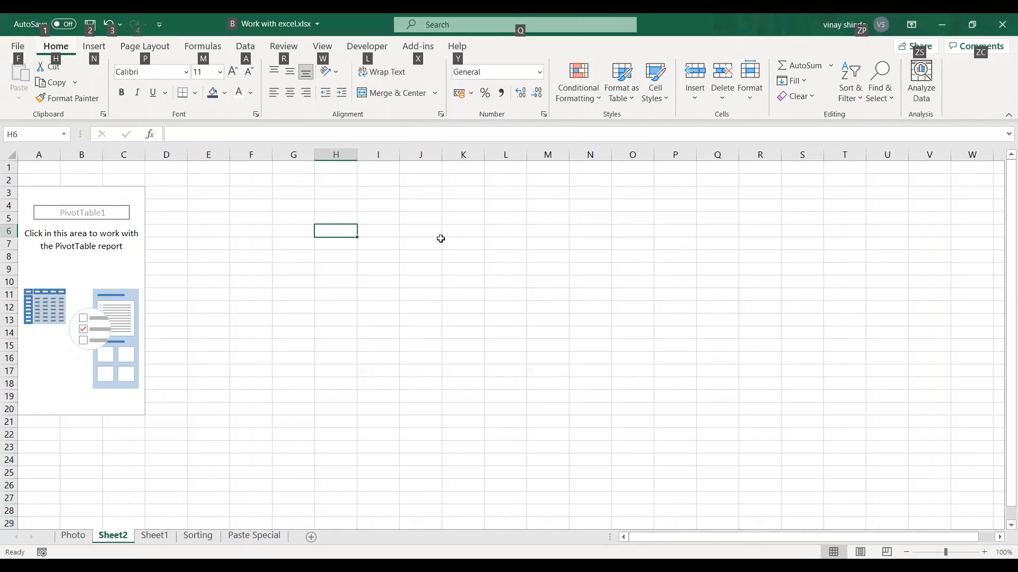
pyautogui.click(419, 217)
pyautogui.click(327, 233)
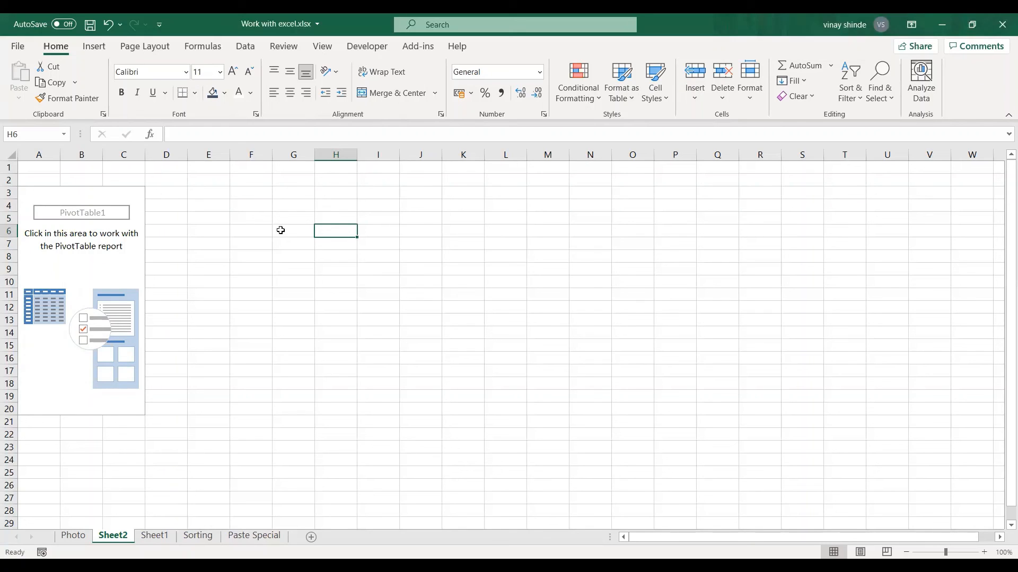
pyautogui.click(331, 253)
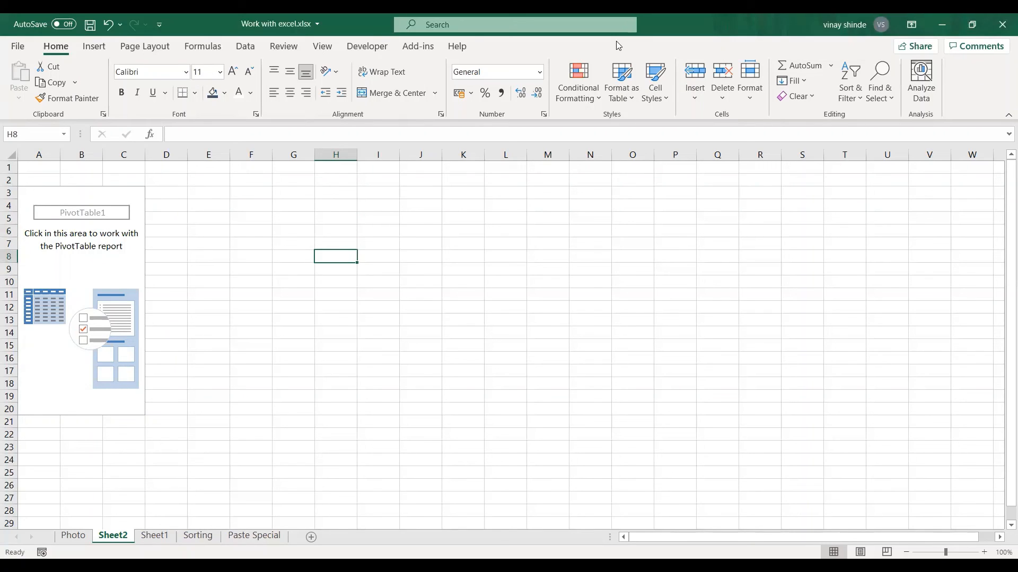